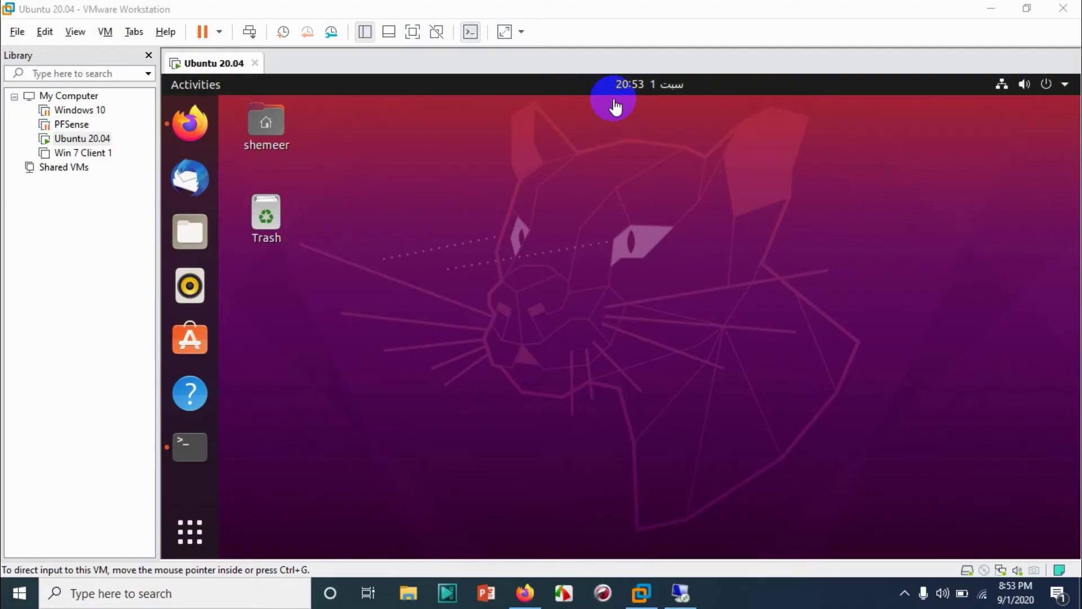
Run the Ubuntu VM full screen in VMware and launch Ubuntu Software from the dock.
left_click(412, 33)
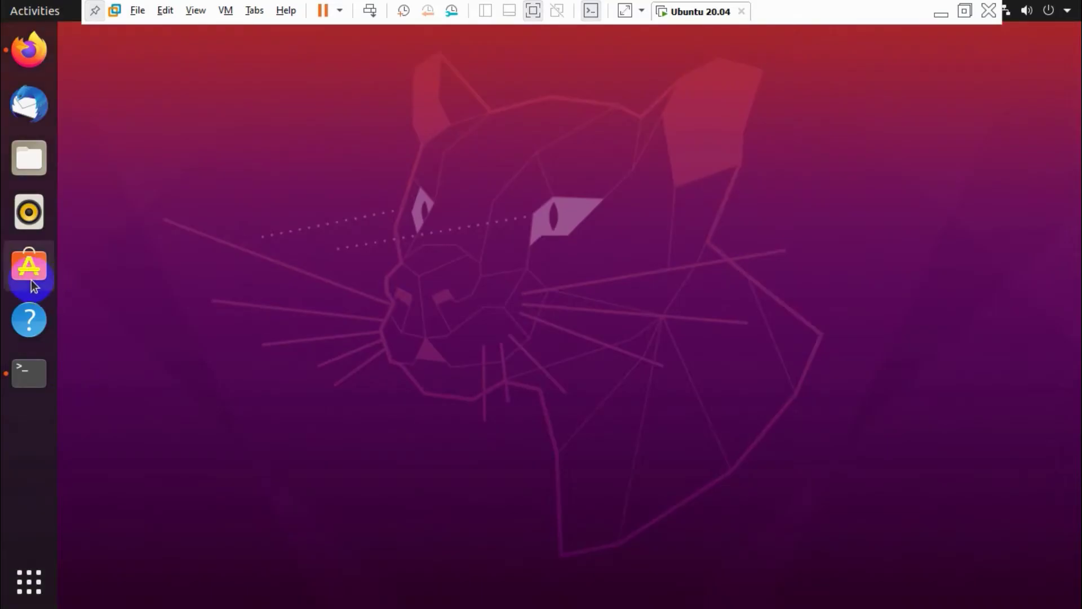
left_click(31, 280)
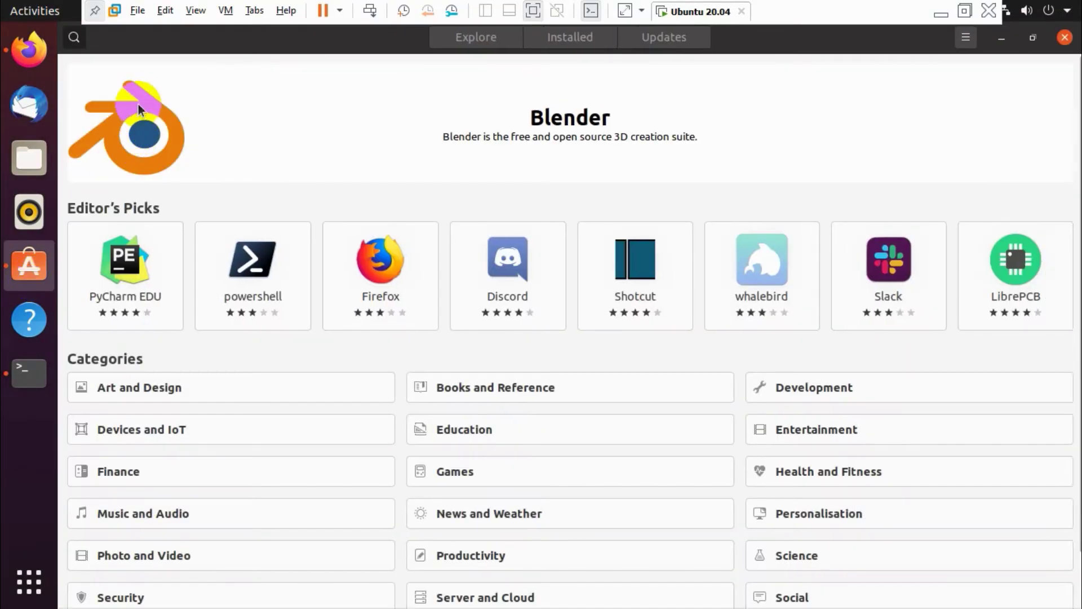
Search Ubuntu Software for 'simple screen recorder'.
left_click(73, 36)
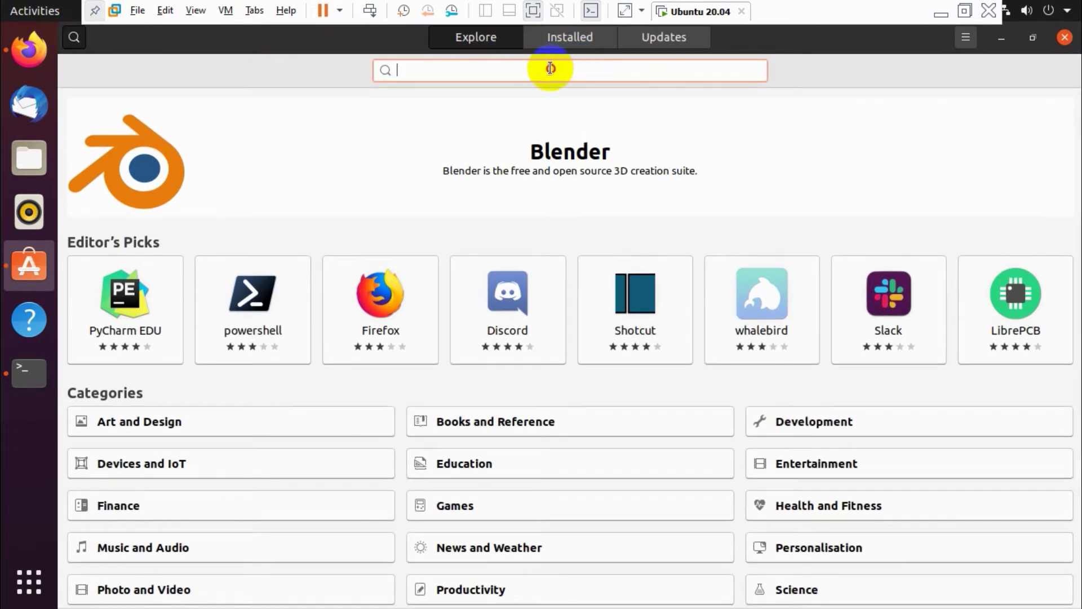
type("simple screen recorder")
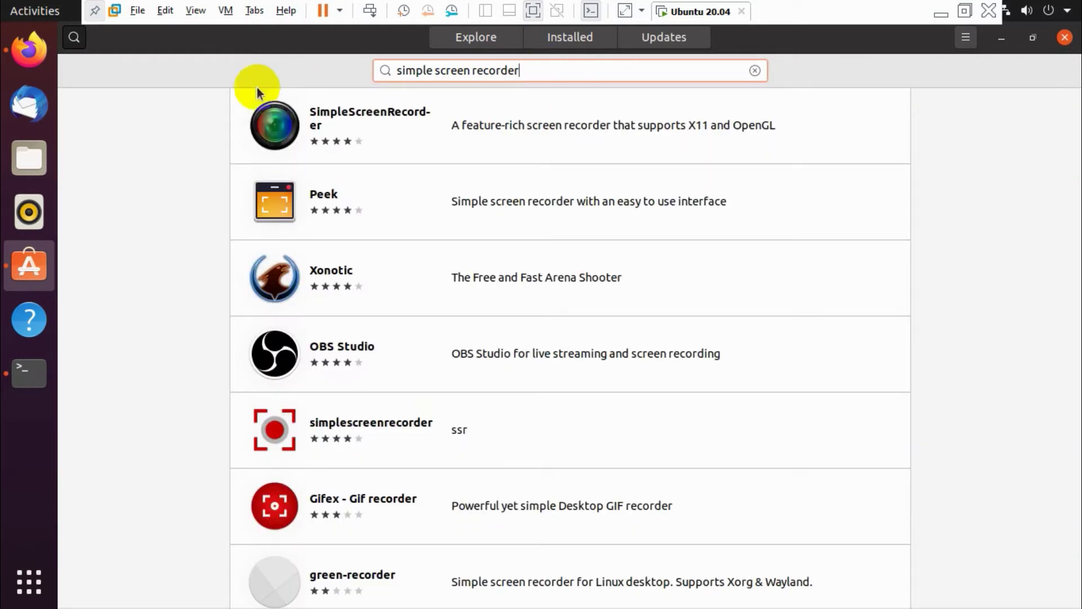
Install SimpleScreenRecorder from its app page, authenticating with the account password.
left_click(336, 128)
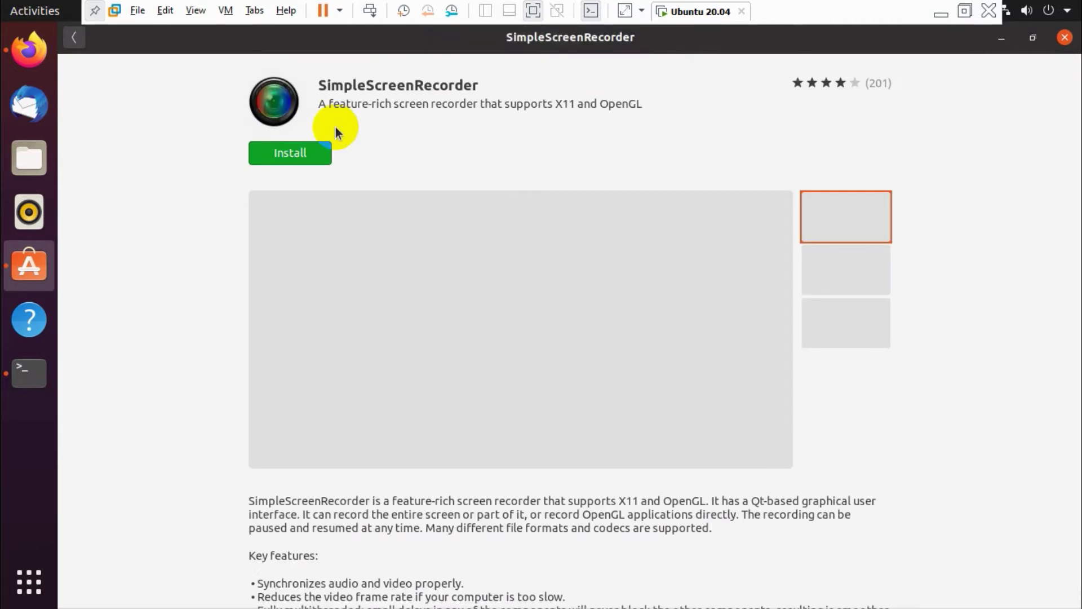
left_click(293, 152)
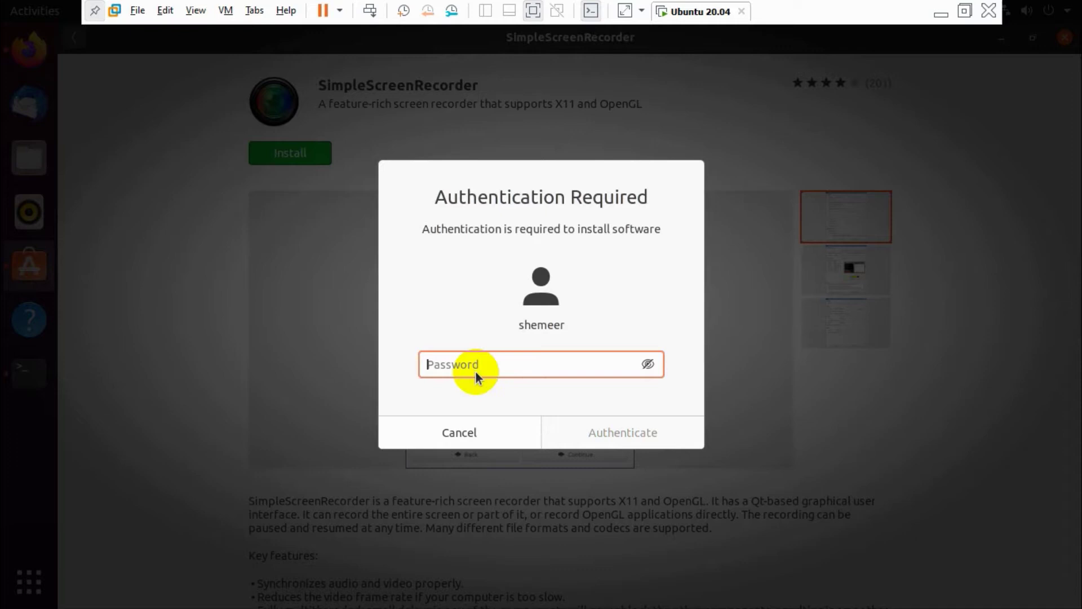
type("*")
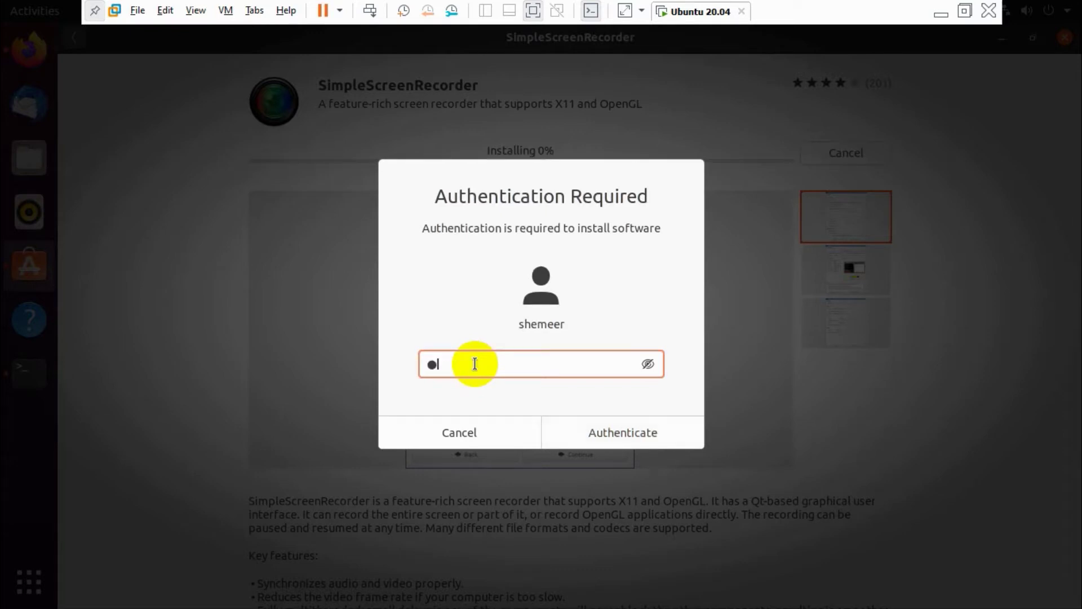
type("*******")
key("Return")
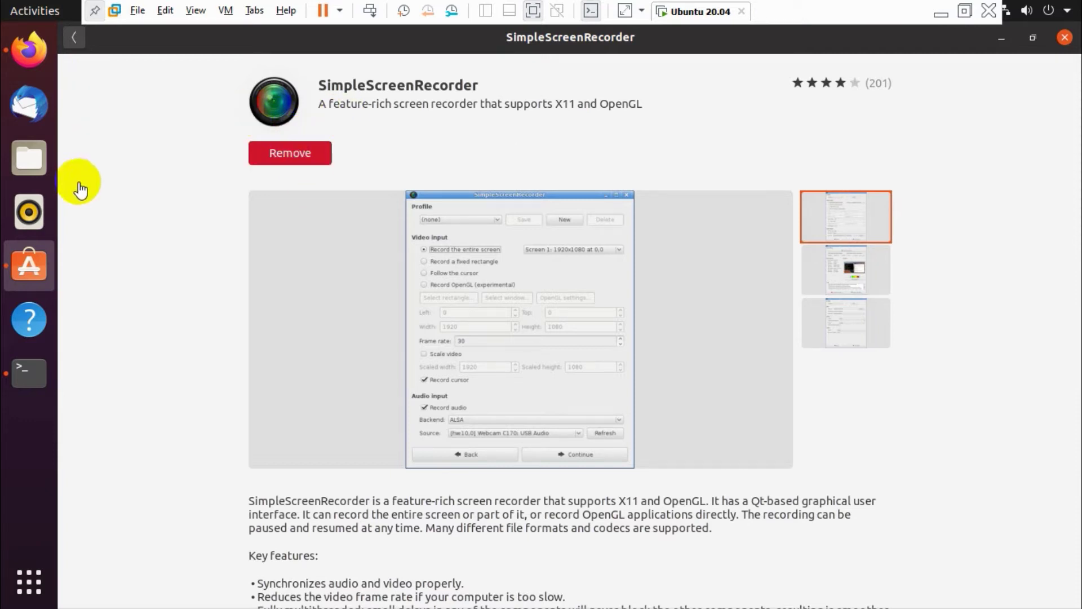
Close Ubuntu Software and launch SimpleScreenRecorder from the Activities search for 'simpl'.
left_click(33, 57)
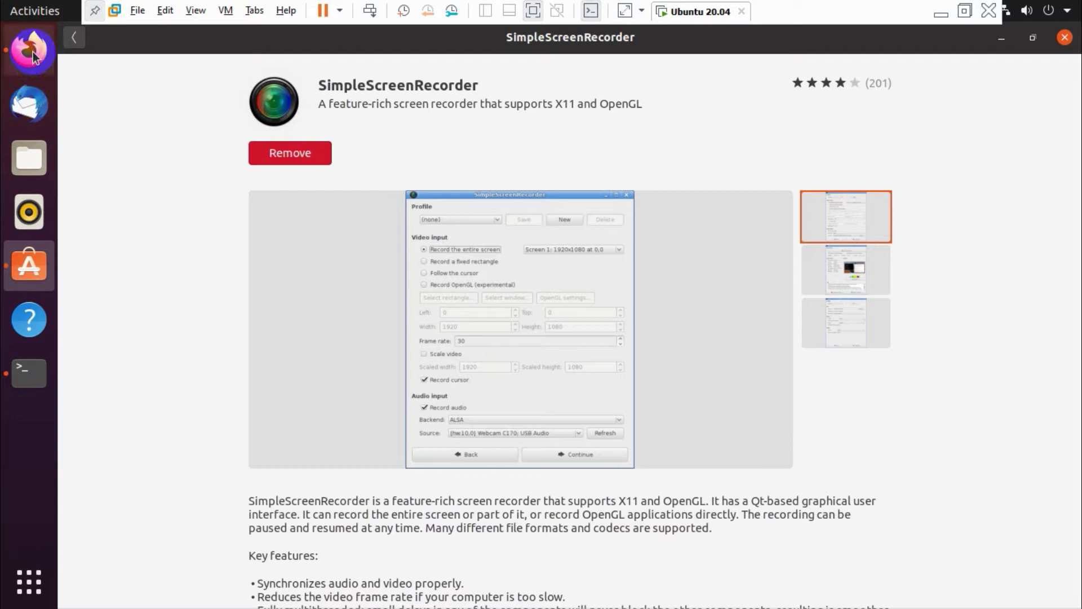
left_click(1064, 39)
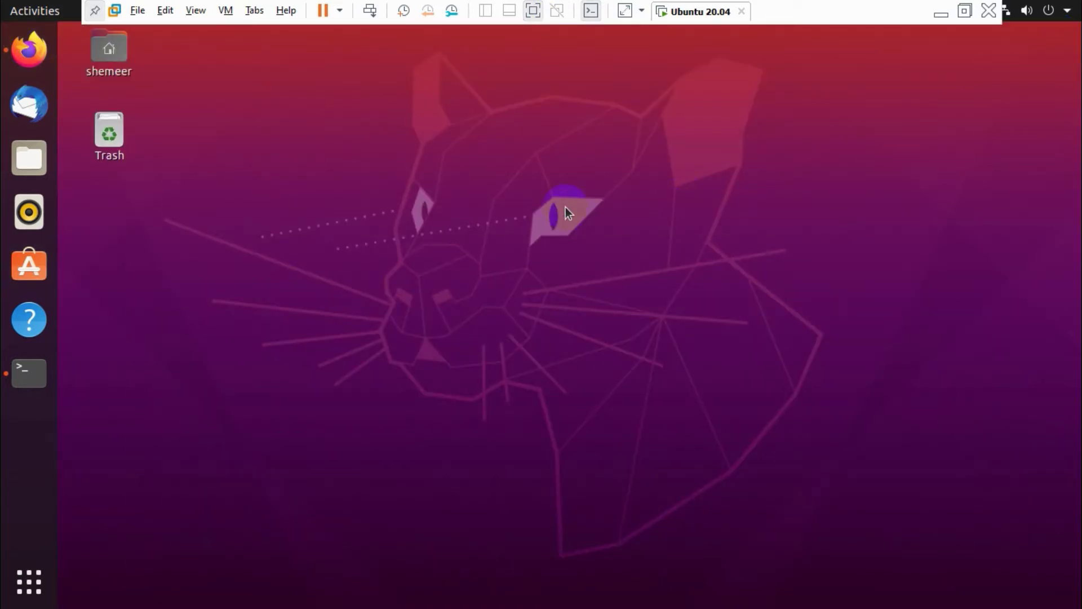
key("super")
type("simpl")
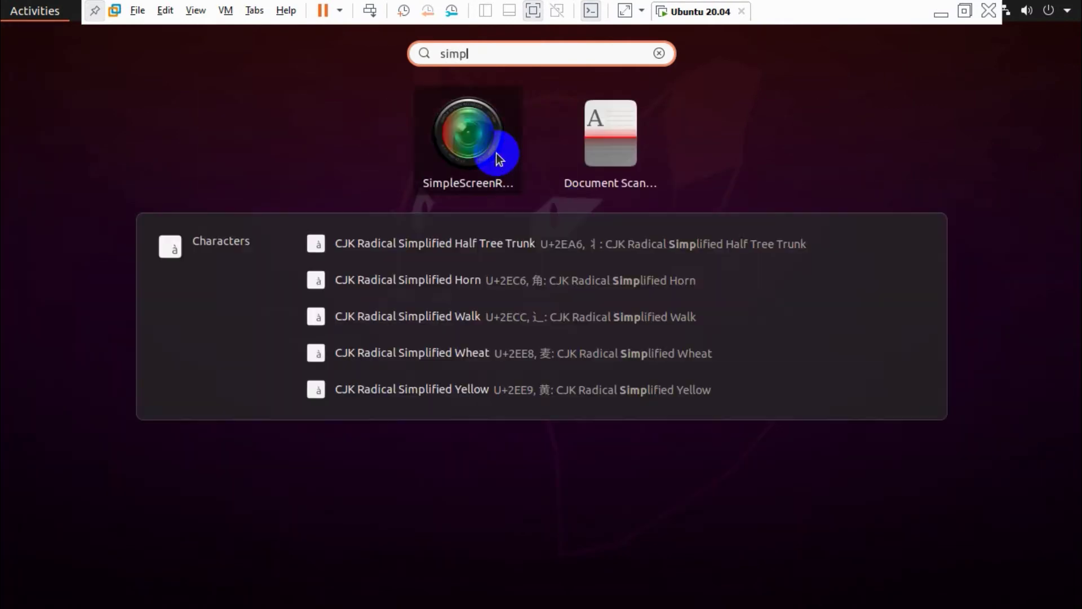
left_click(497, 154)
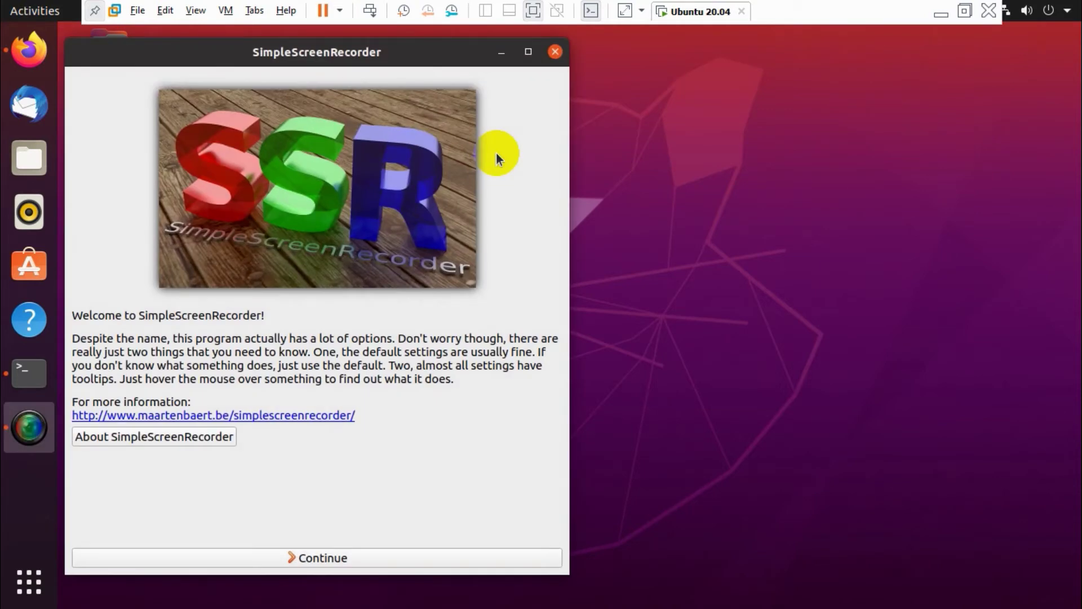
Continue to input settings and try the fixed rectangle, follow-cursor and OpenGL capture modes.
left_click(290, 560)
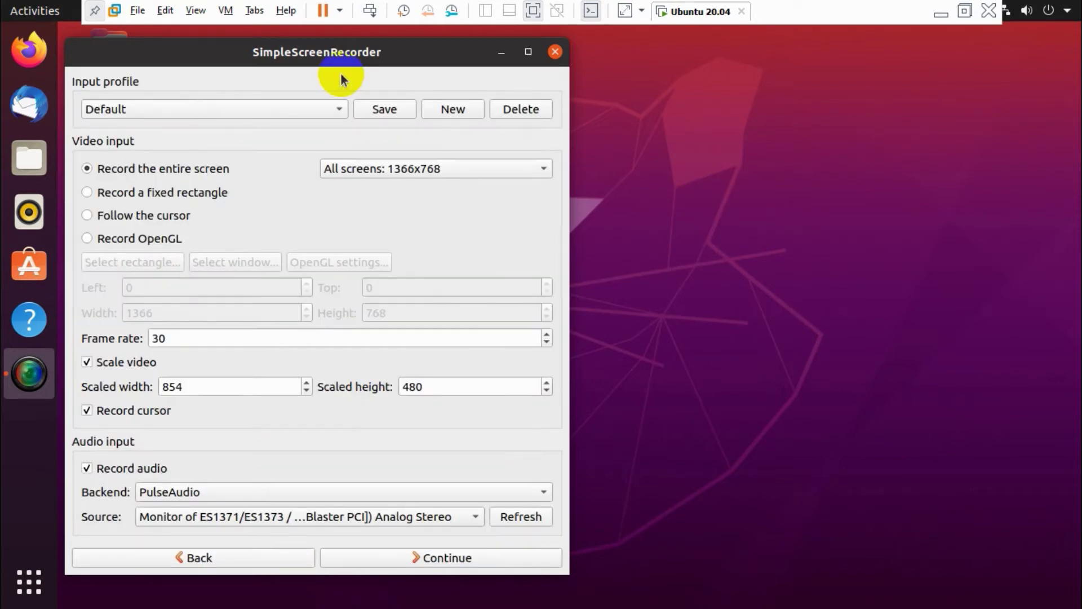
left_click(412, 172)
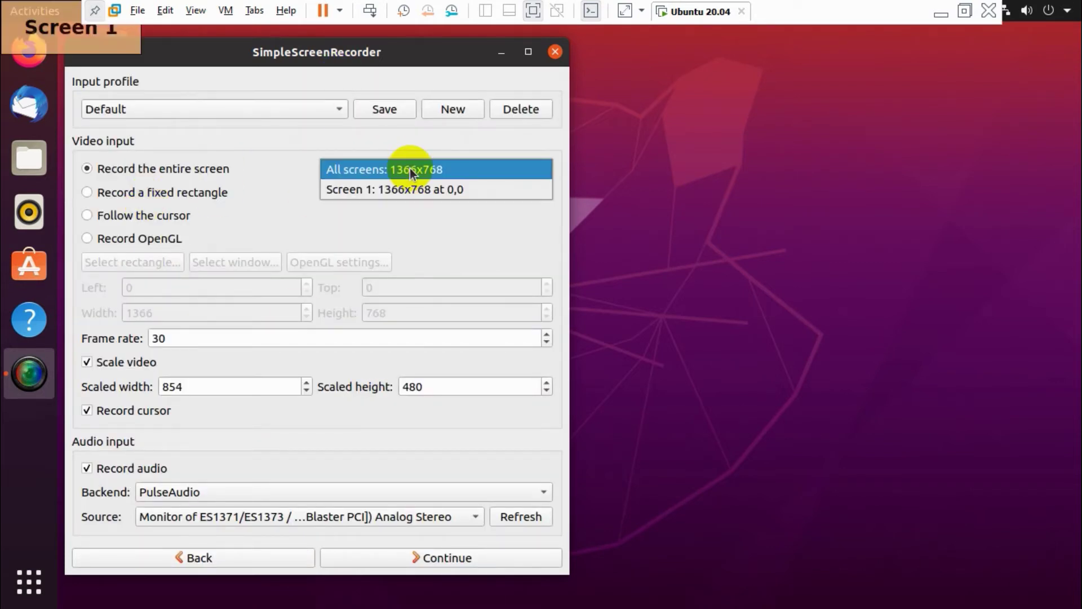
left_click(206, 192)
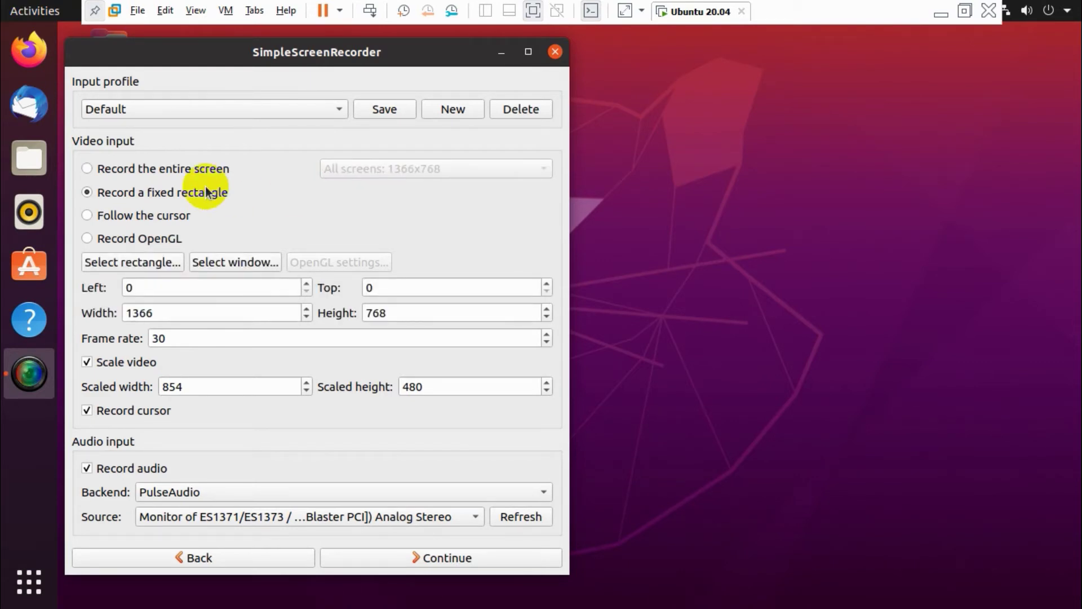
left_click(169, 218)
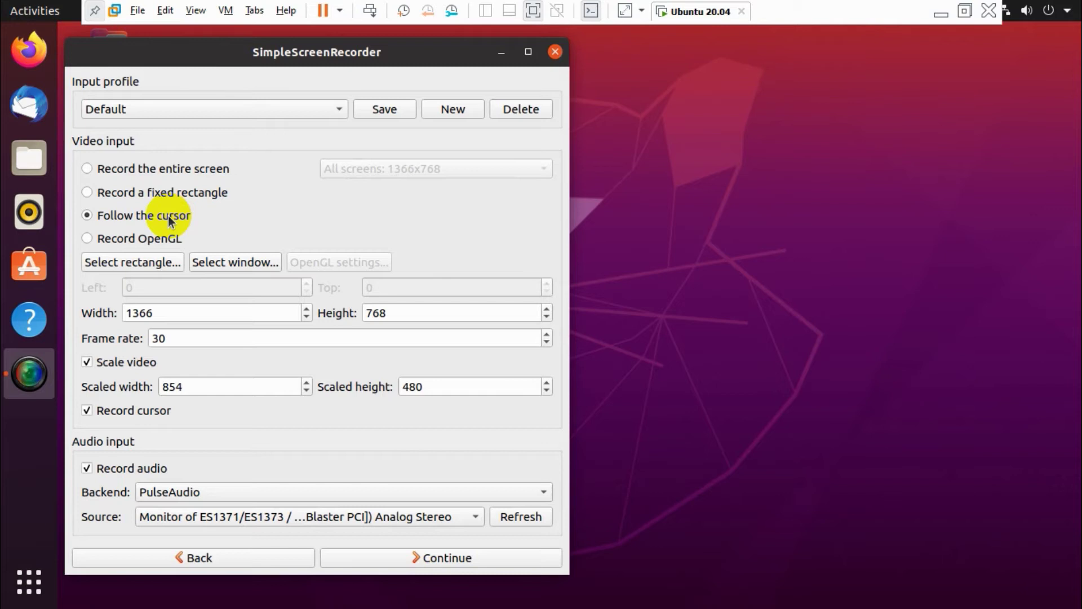
left_click(164, 239)
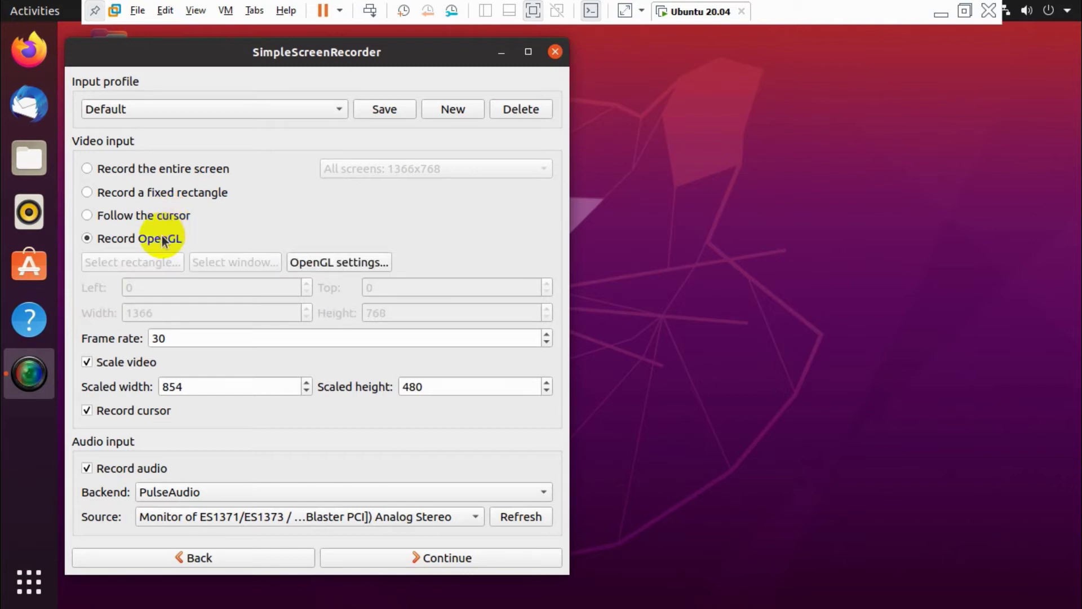
Look through the OpenGL settings, then return to recording the entire screen.
left_click(357, 263)
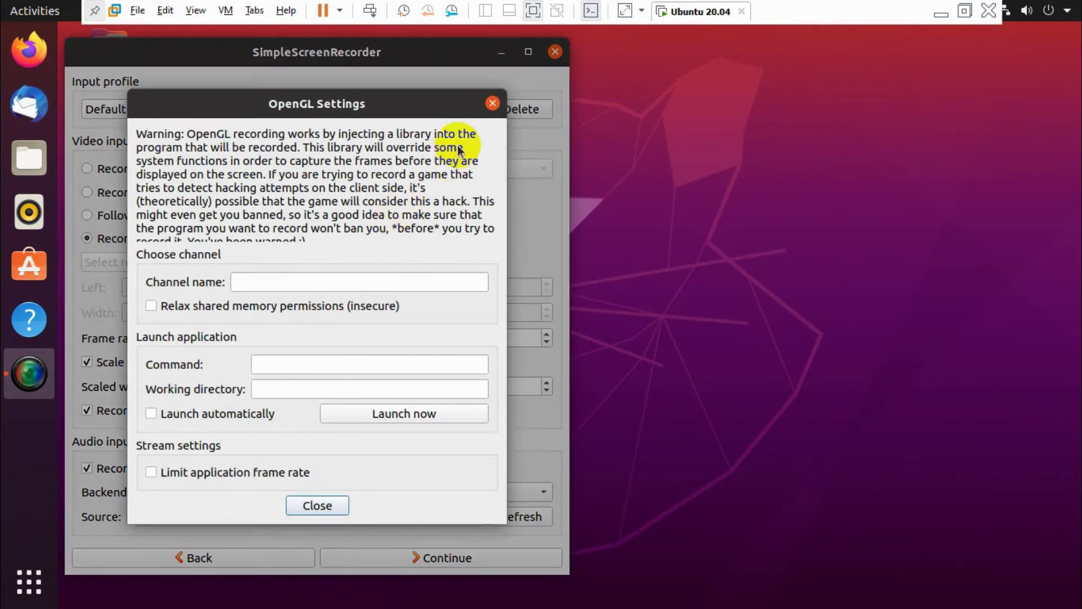
left_click(491, 103)
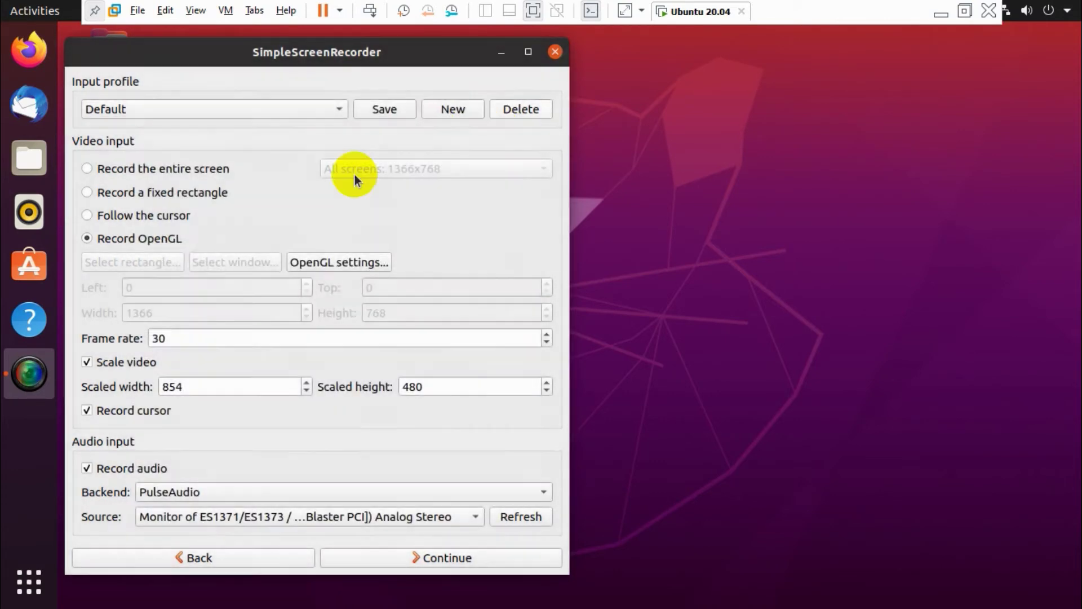
left_click(140, 171)
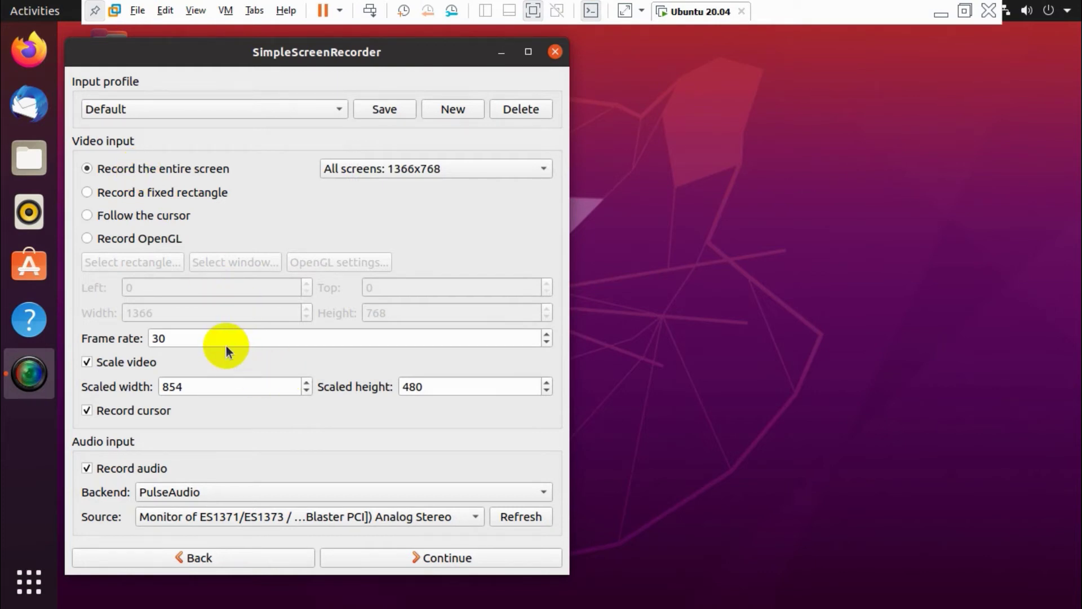
Scale the video to 1920×1080 and keep audio recording enabled after toggling it.
double_click(219, 386)
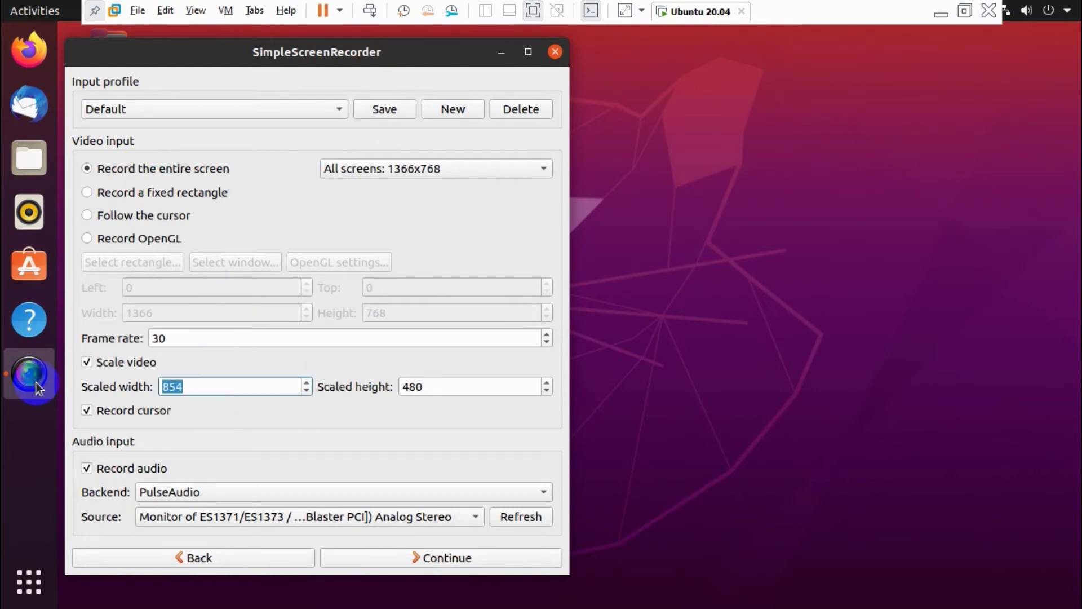
type("1")
key("BackSpace")
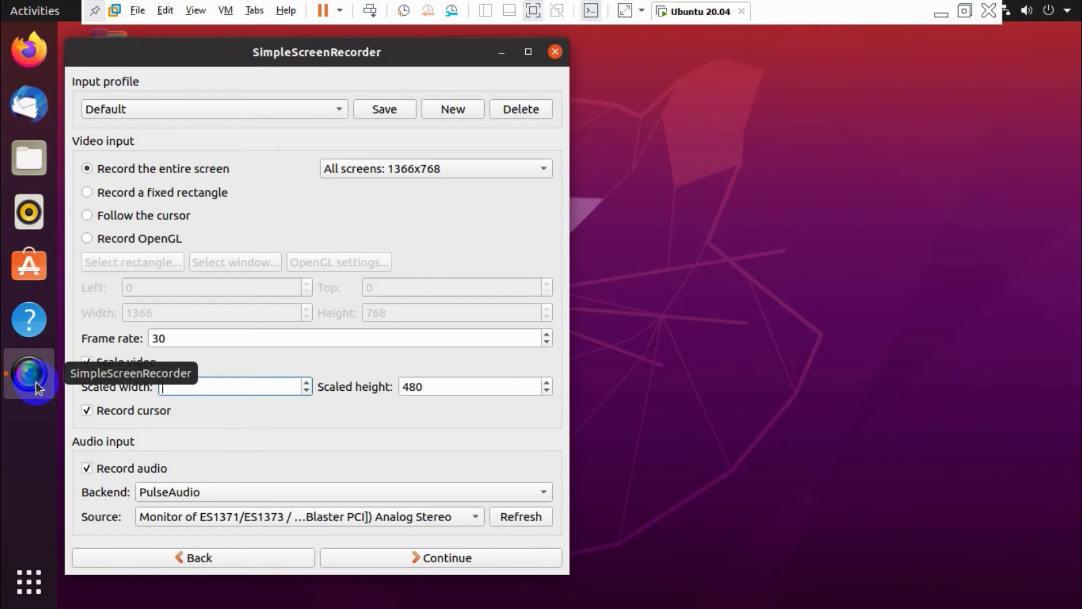
type("1920")
key("Tab")
type("10")
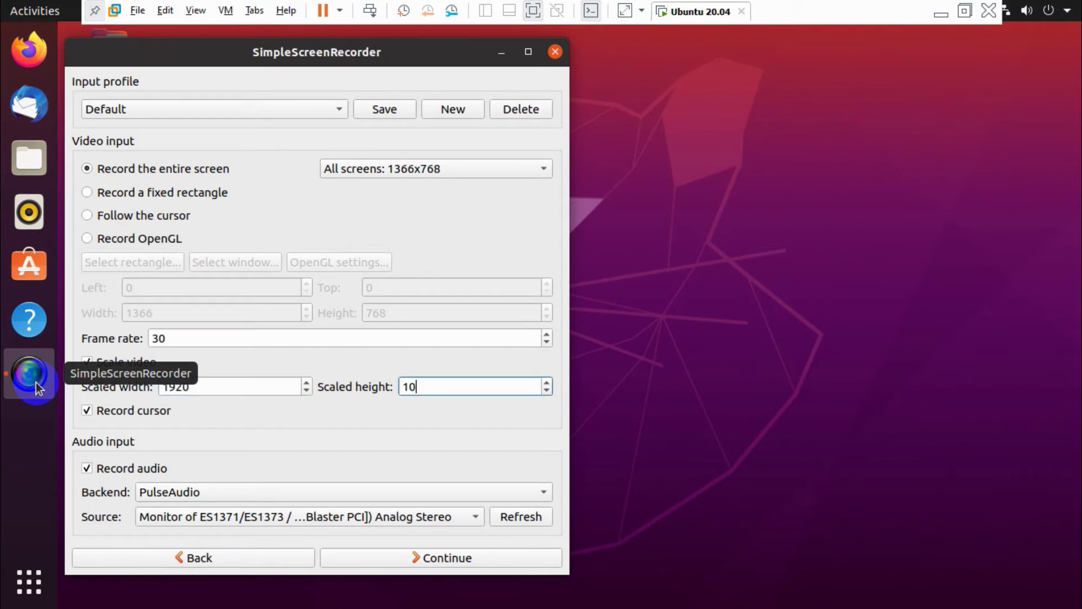
type("80")
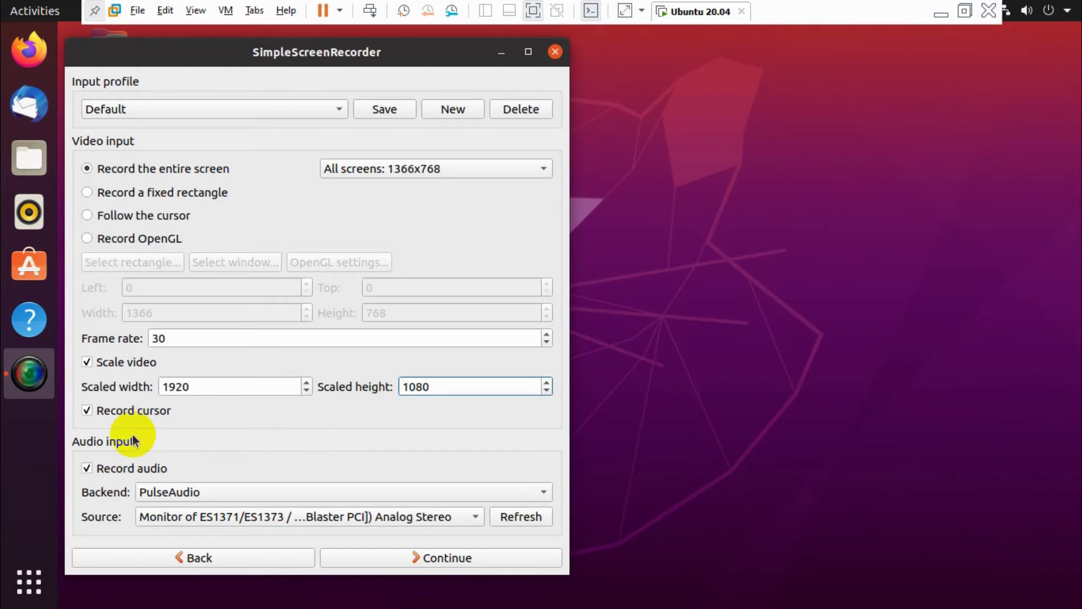
left_click(116, 475)
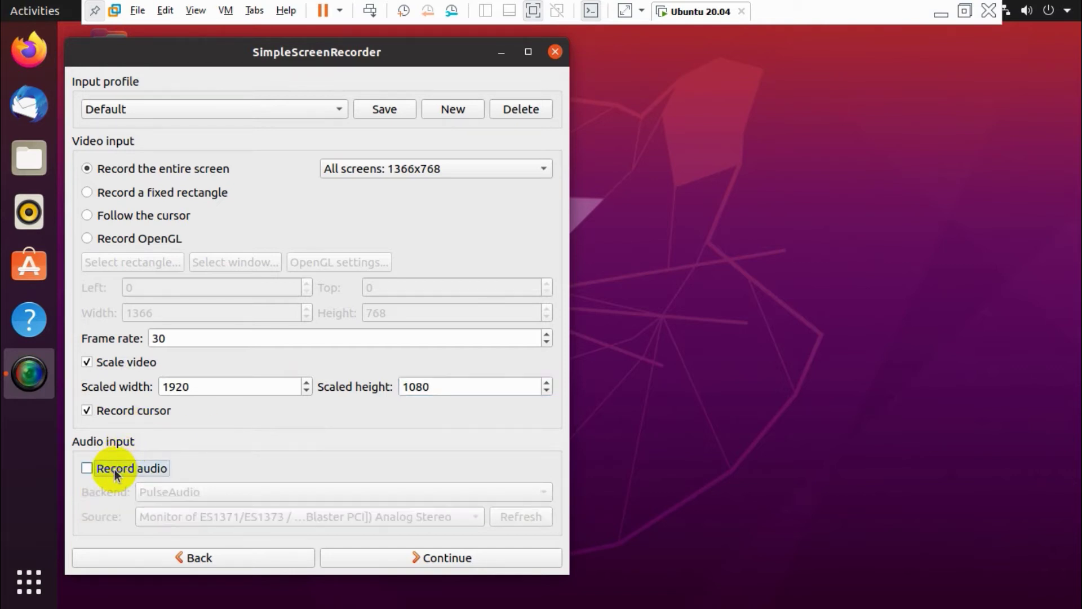
left_click(116, 474)
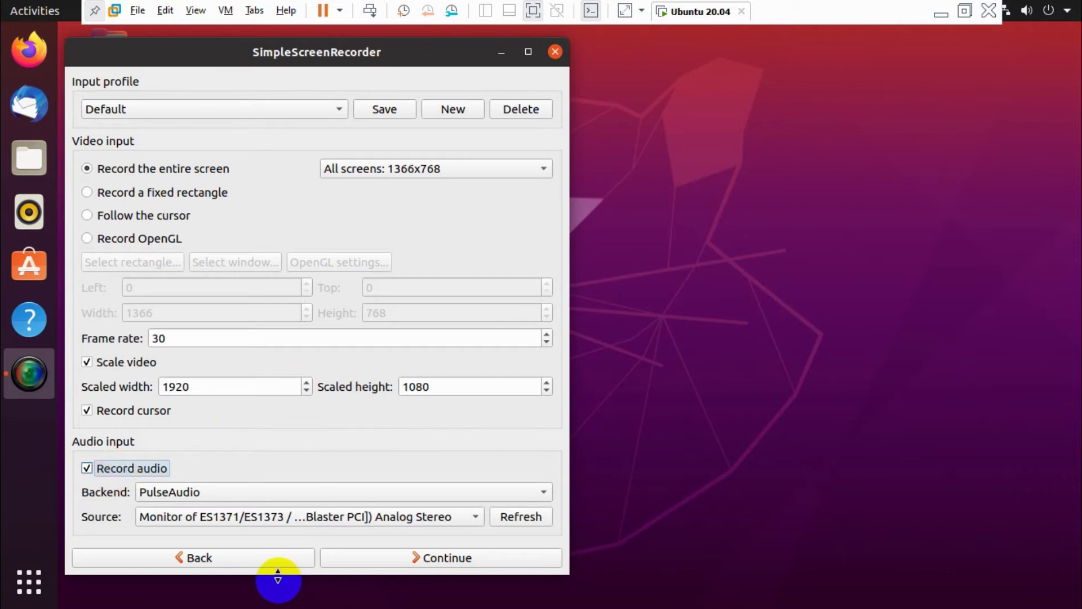
On the output page choose the High Quality Intermediate profile, declining to overwrite it yet.
left_click(389, 558)
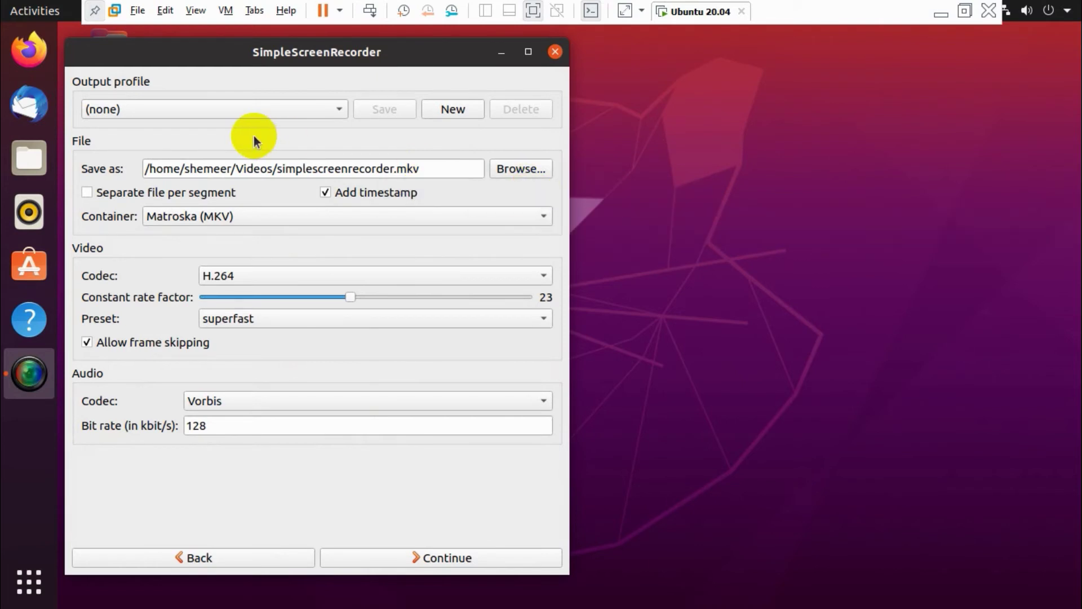
left_click(214, 110)
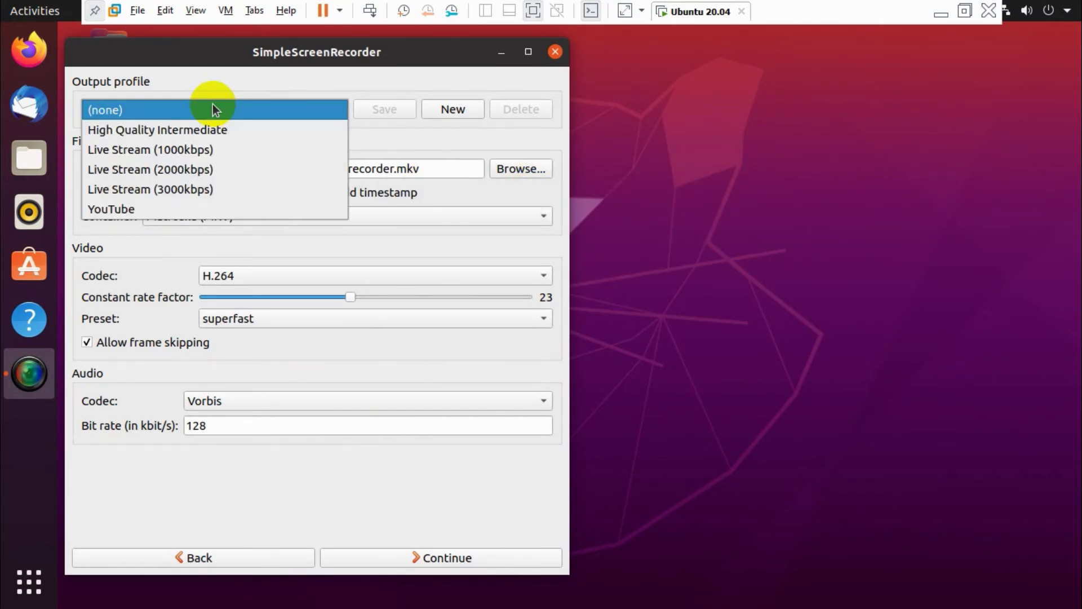
left_click(199, 131)
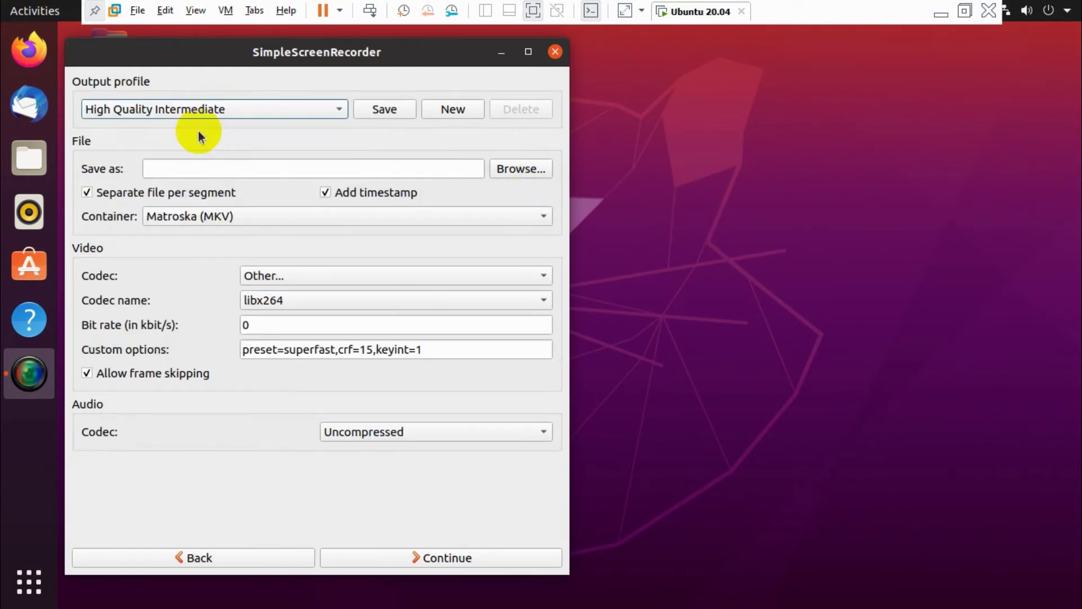
left_click(381, 116)
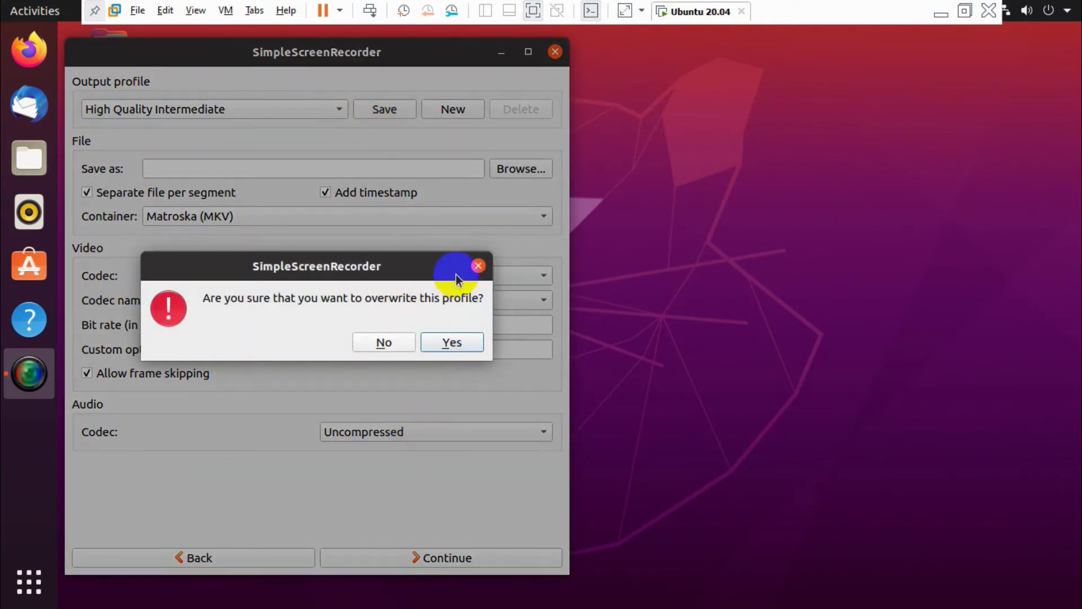
left_click(478, 266)
Set the container to MP4, codec to H.264, rate factor 30 and the superfast preset.
left_click(372, 222)
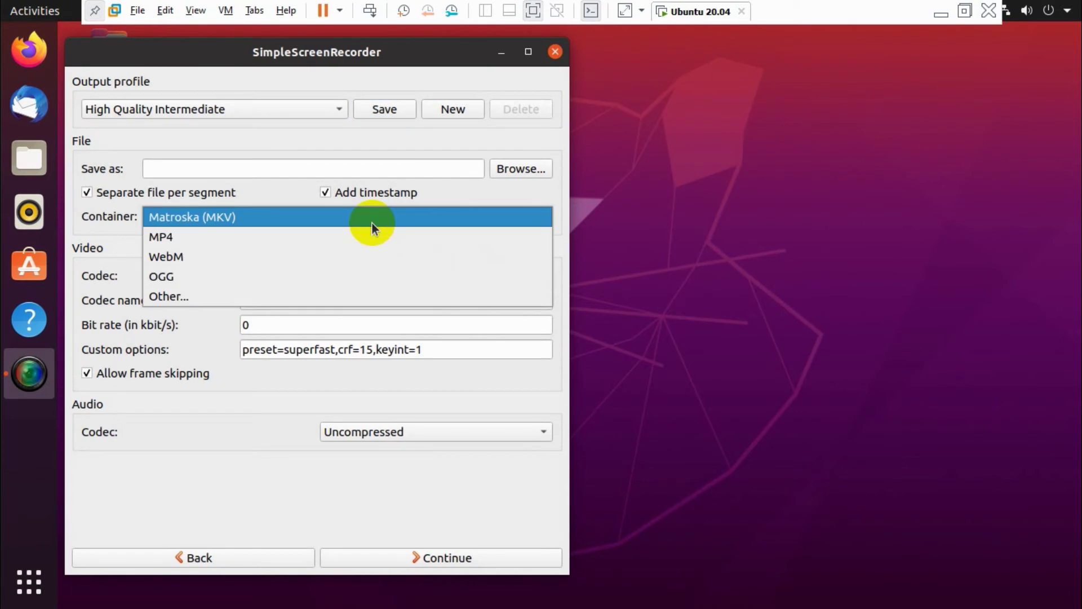
left_click(354, 233)
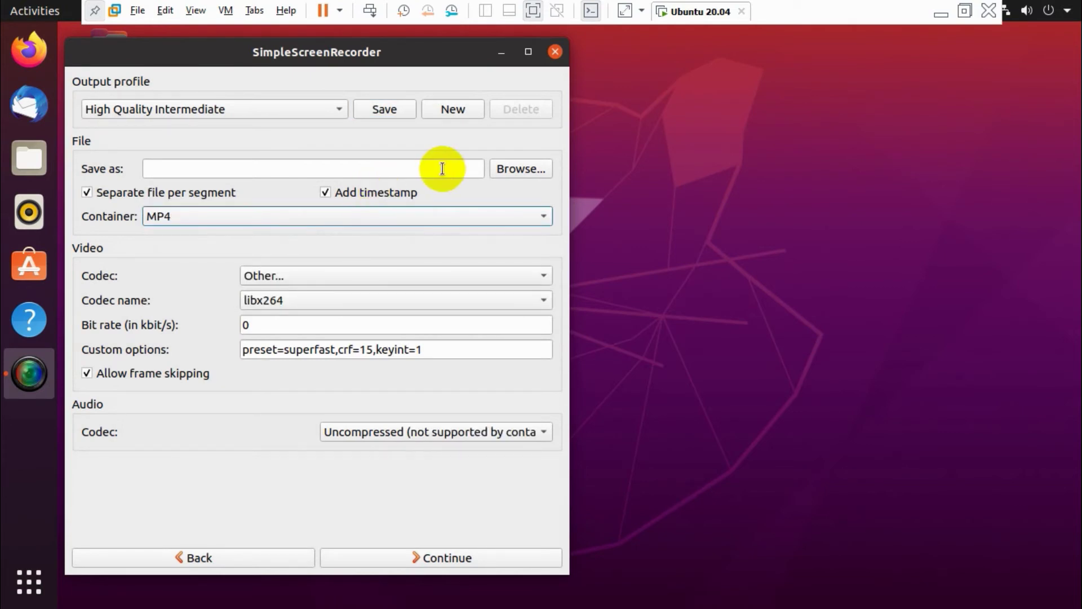
mouse_move(442, 168)
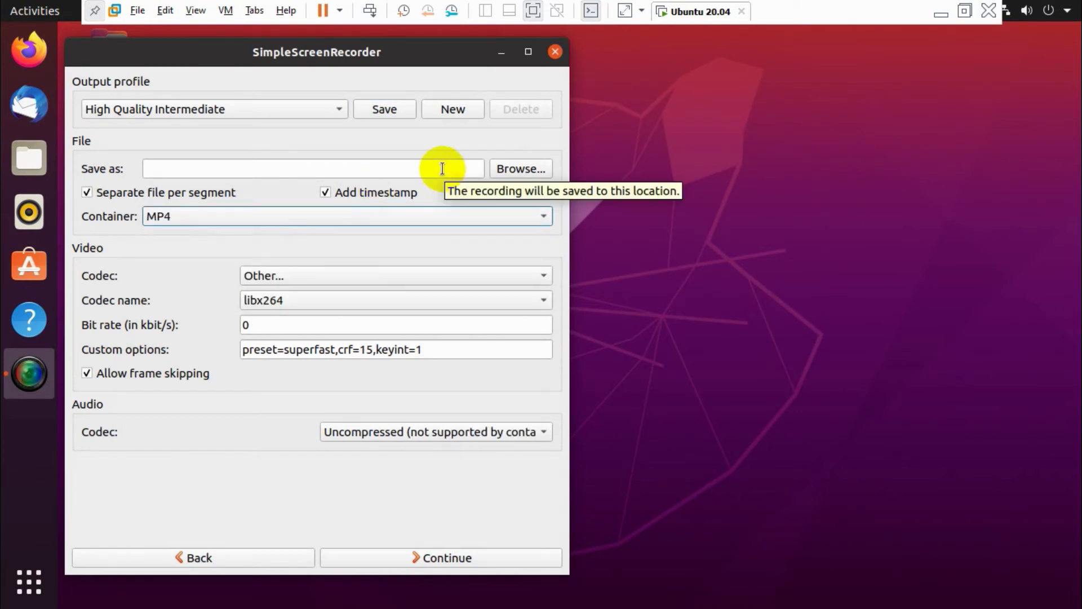
left_click(311, 279)
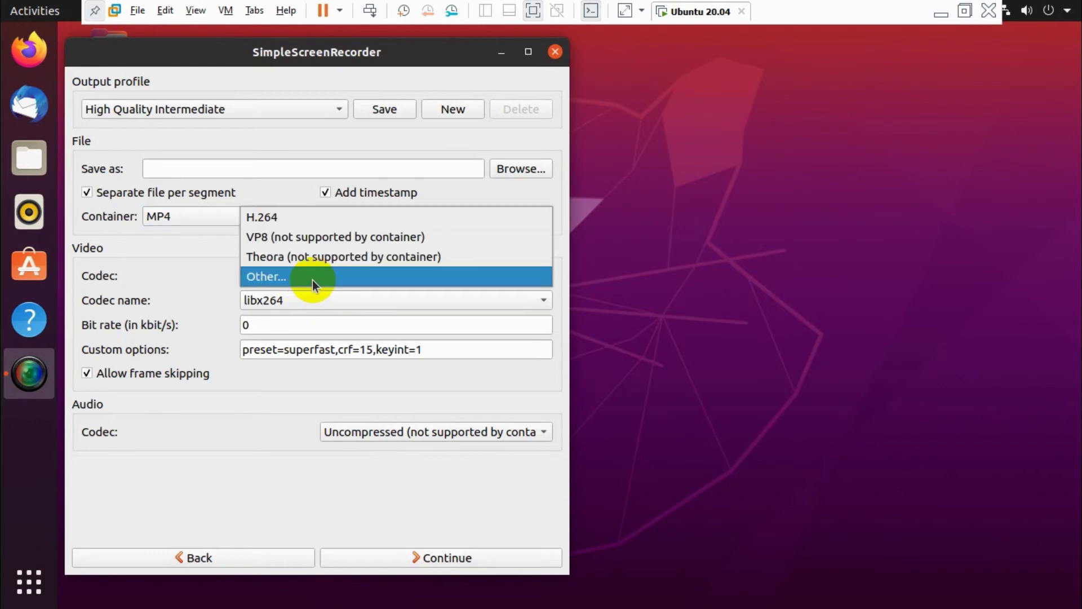
left_click(314, 217)
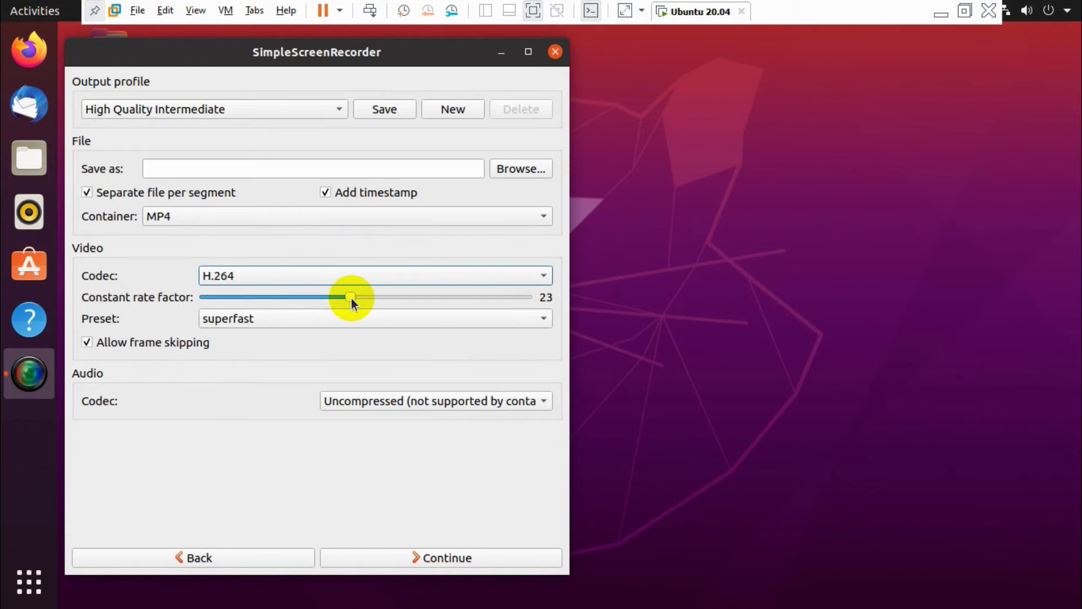
left_click_drag(351, 301, 394, 305)
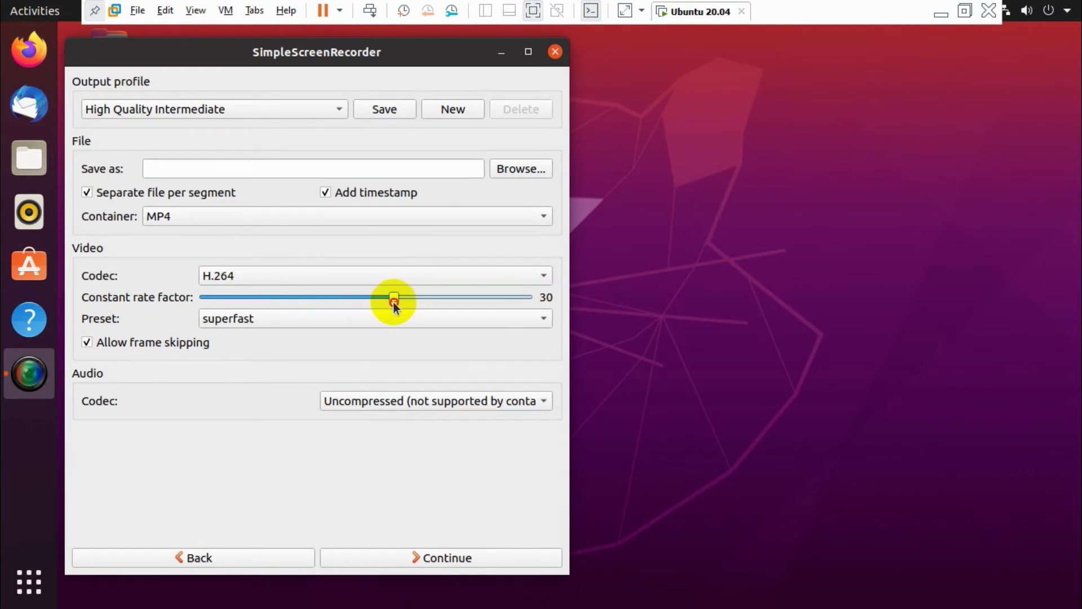
left_click(330, 318)
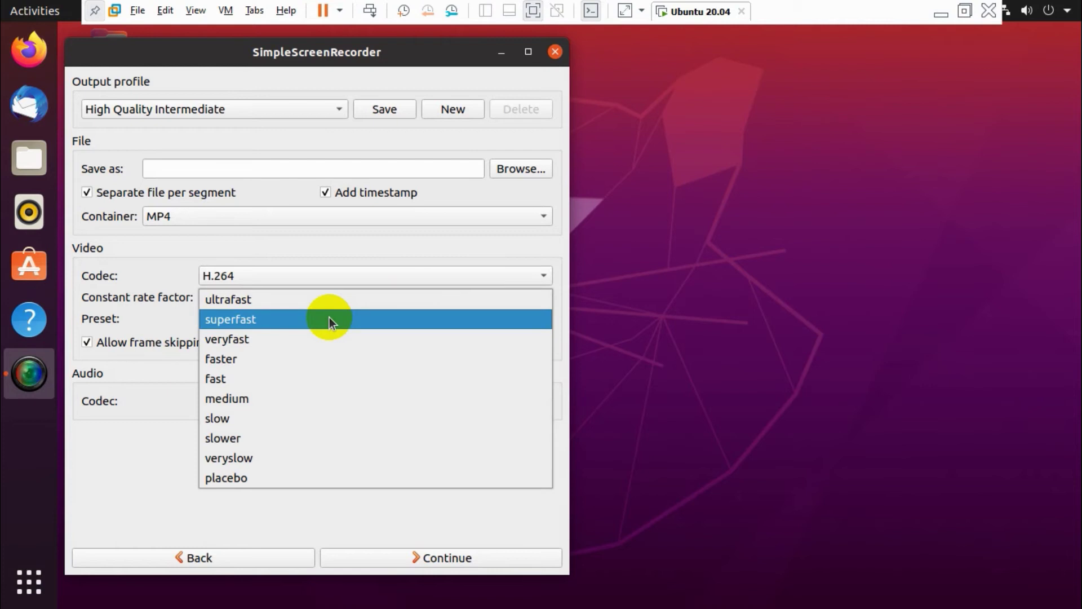
left_click(330, 318)
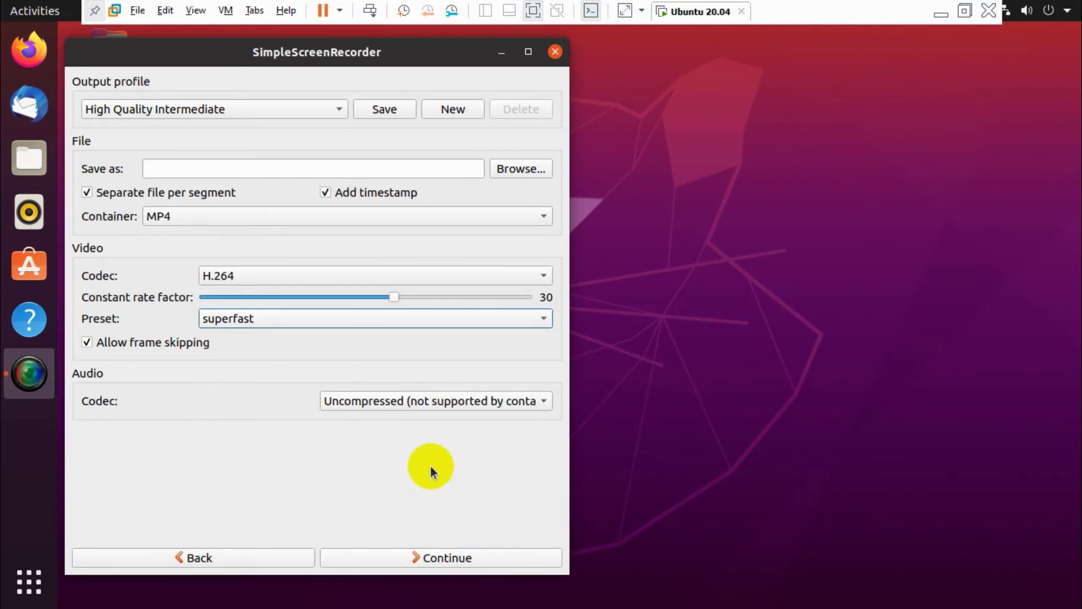
Save the profile over the existing one; continuing is refused for lack of an output file.
left_click(389, 114)
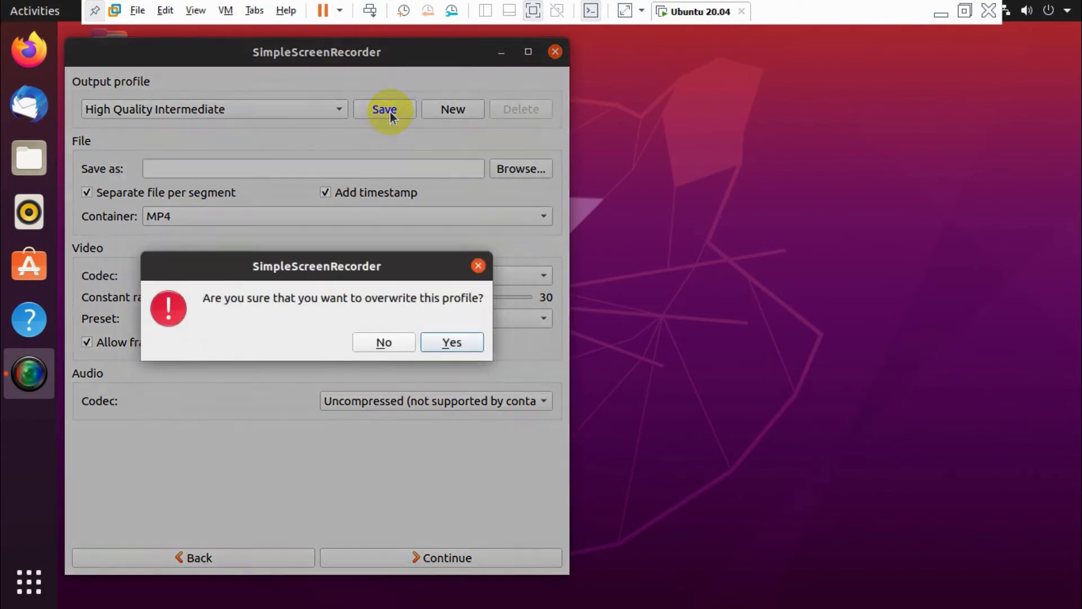
left_click(445, 342)
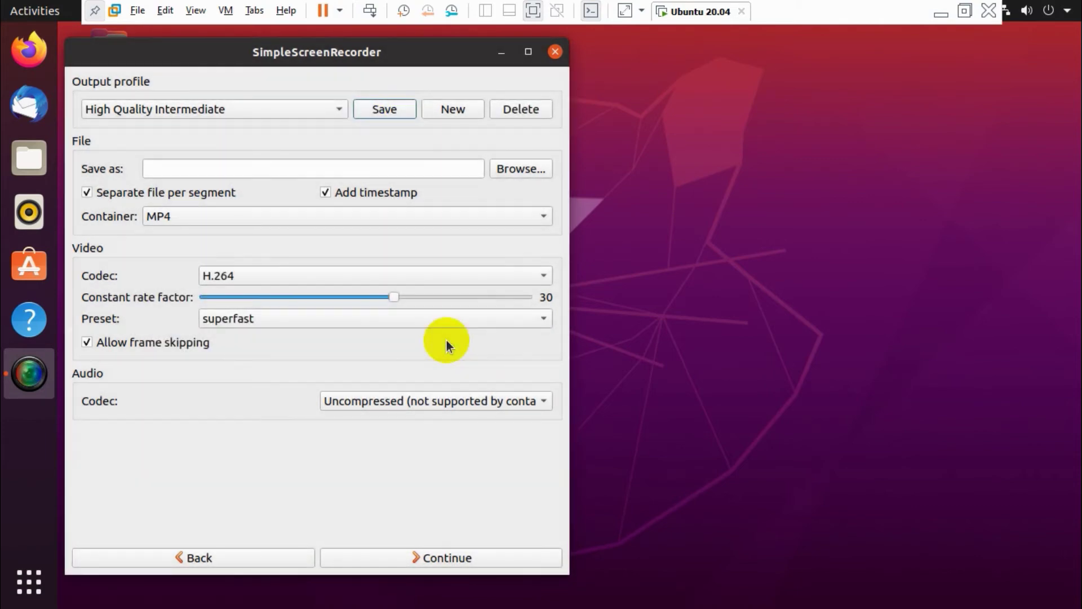
left_click(462, 562)
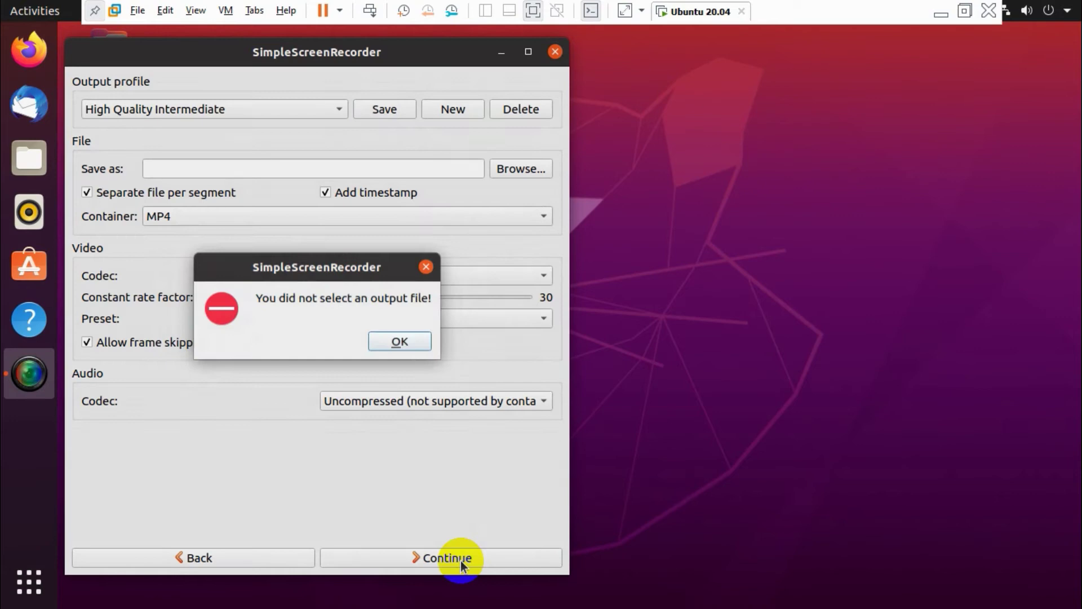
left_click(401, 338)
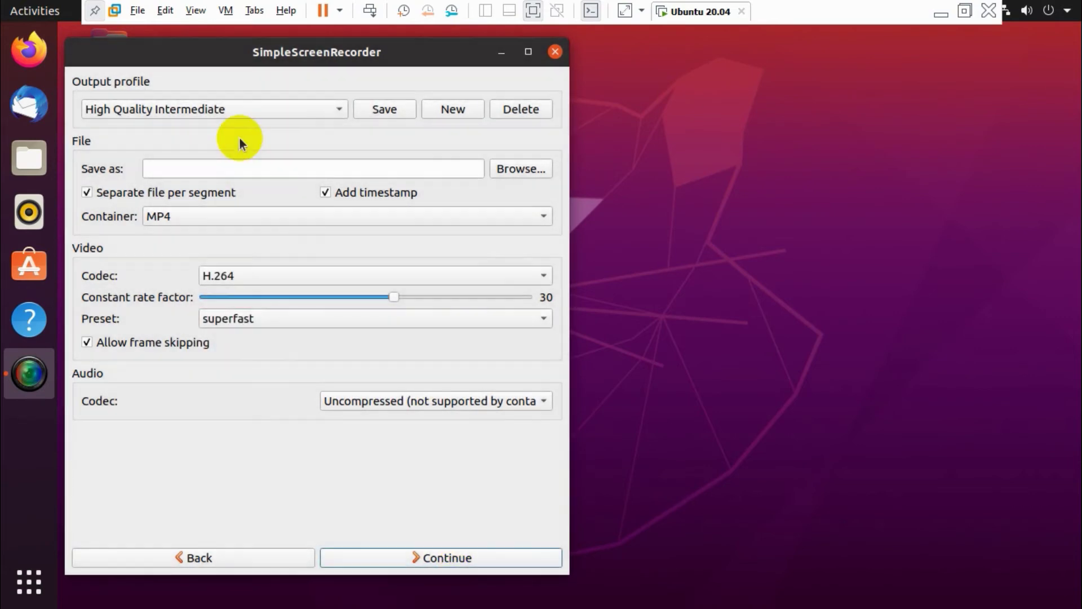
Name the output file 'test' and continue to the recording page.
left_click(217, 169)
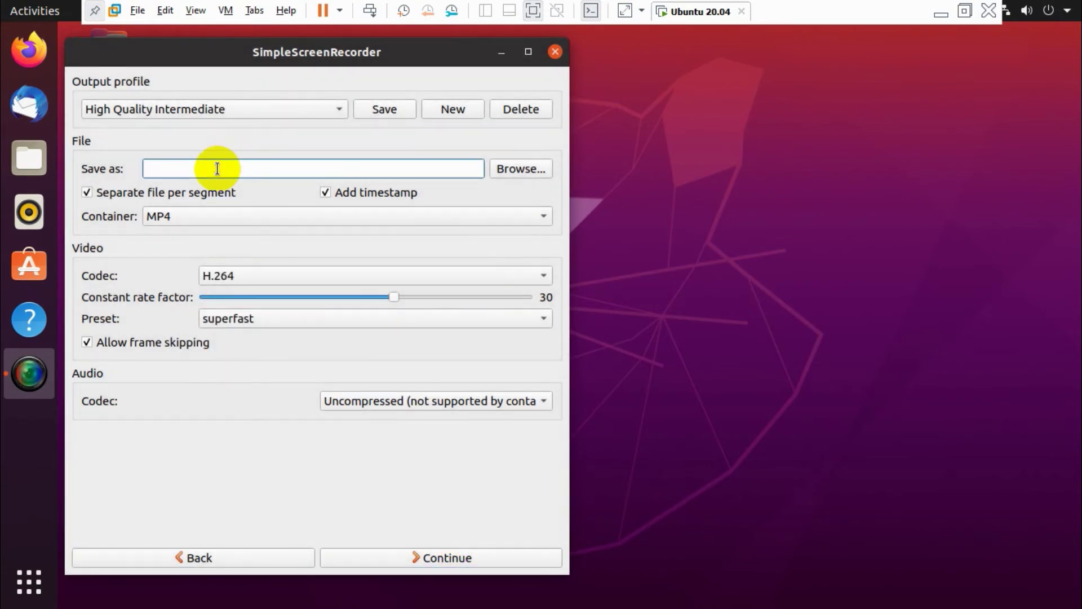
type("test")
left_click(480, 565)
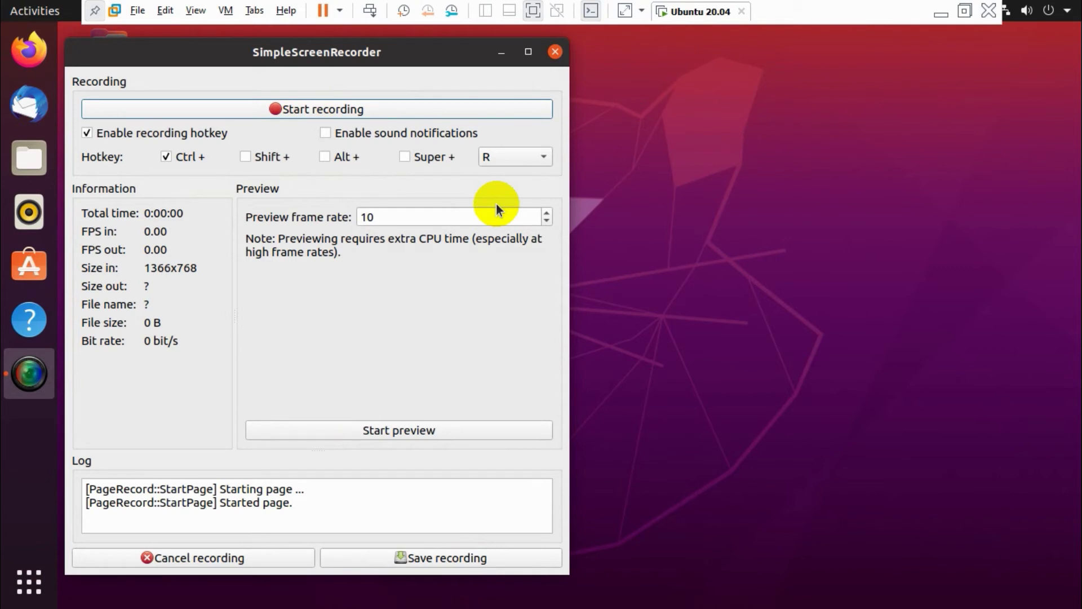
Try starting the recording, adjust the preview frame rate and run a brief live preview.
left_click(353, 111)
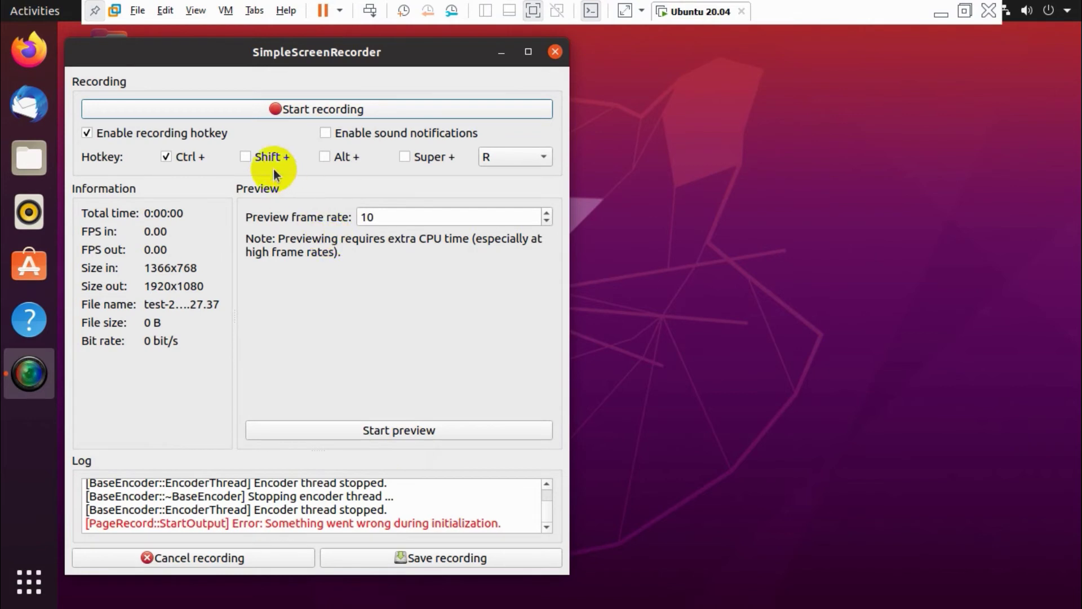
left_click_drag(401, 217, 333, 218)
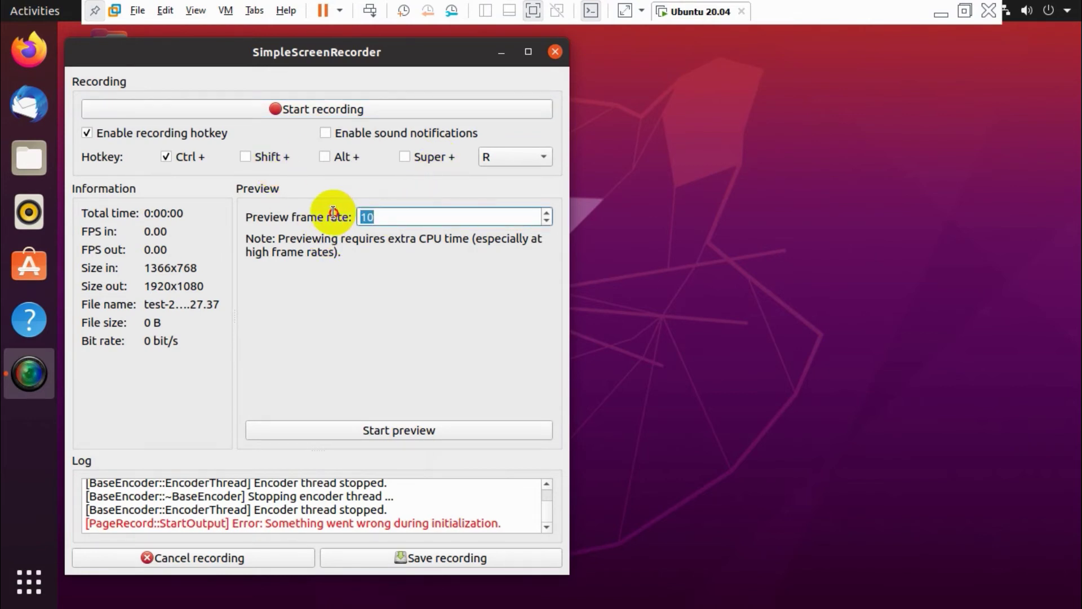
type("30")
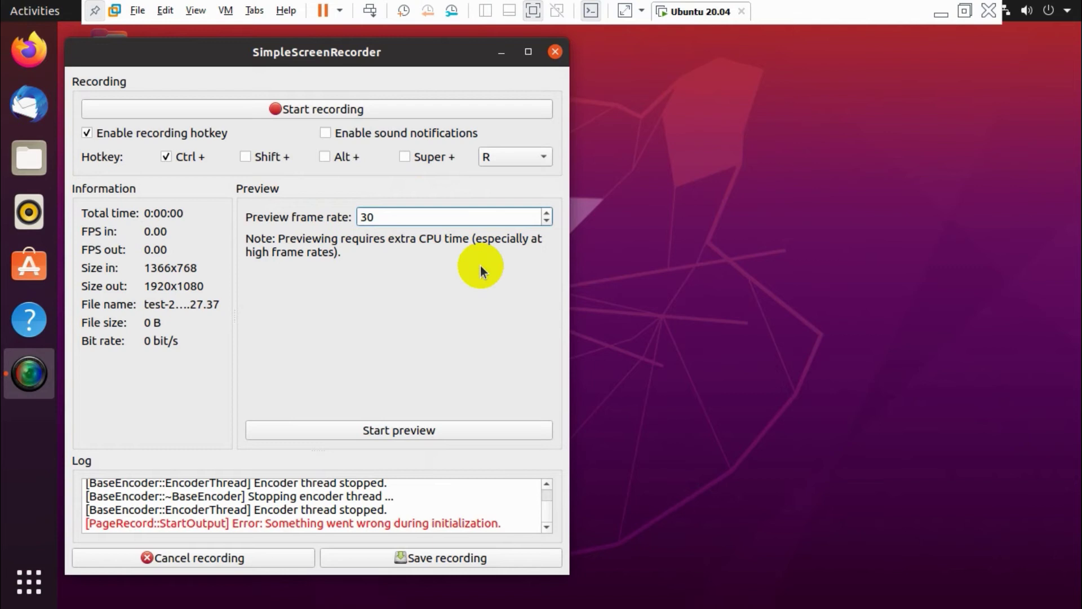
left_click(408, 431)
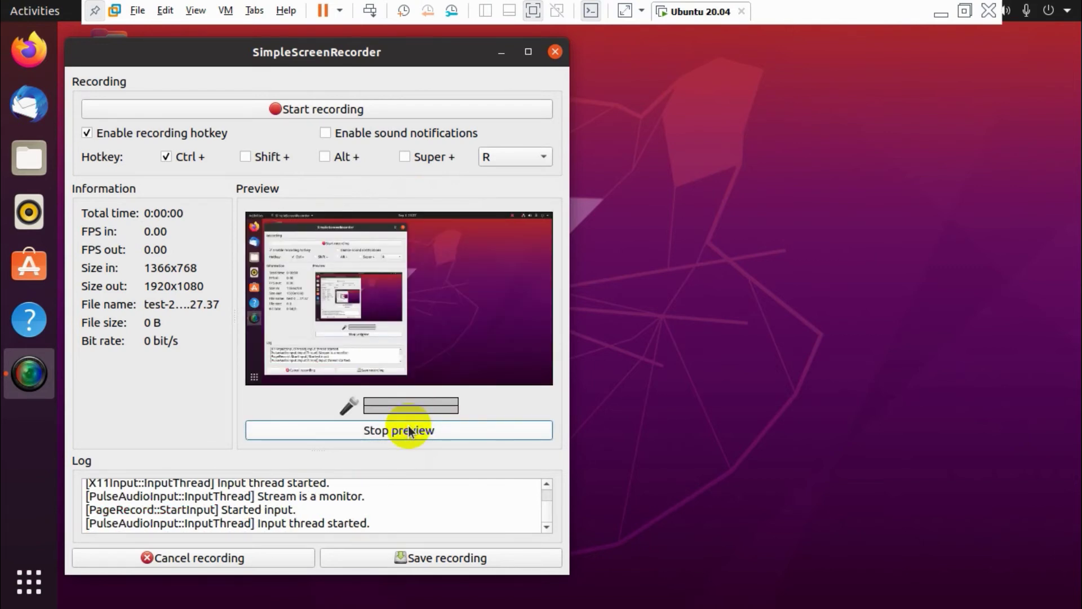
left_click(408, 430)
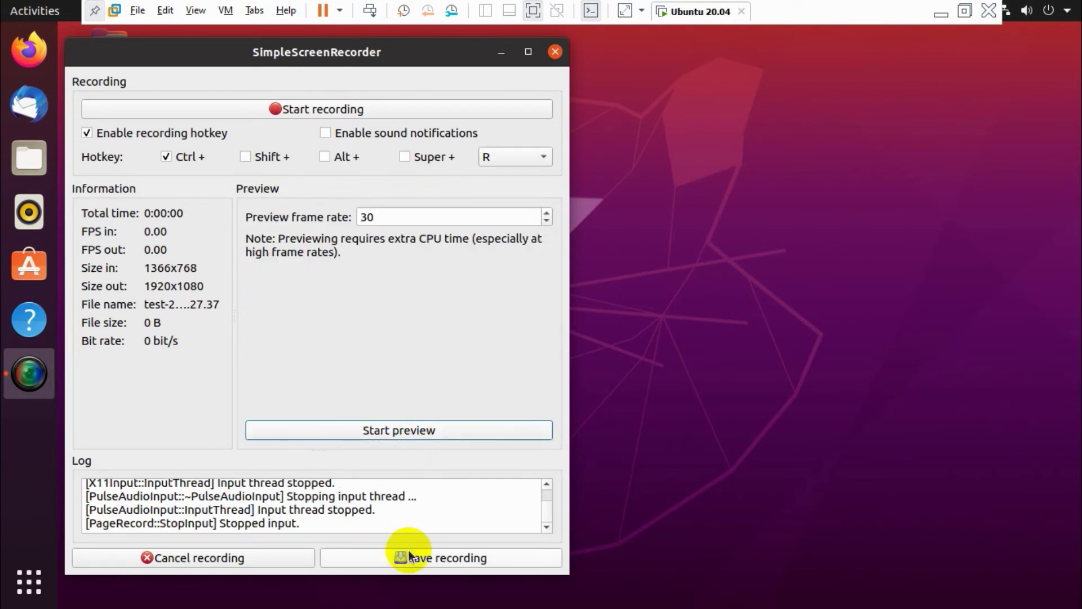
Start recording and attempt to save it, dismissing the nothing-to-save notice.
left_click(281, 125)
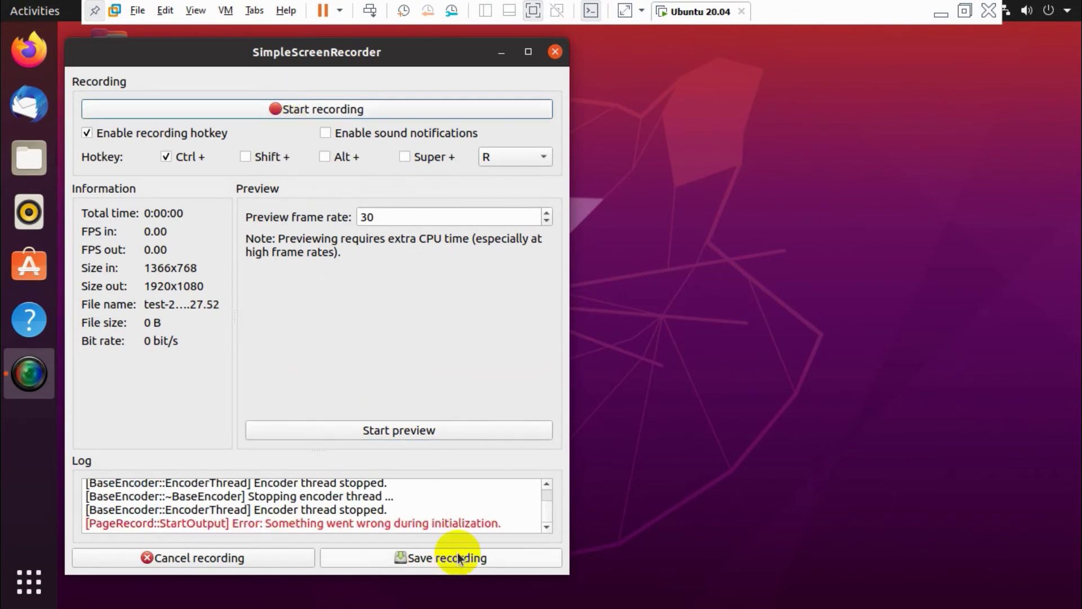
left_click(438, 558)
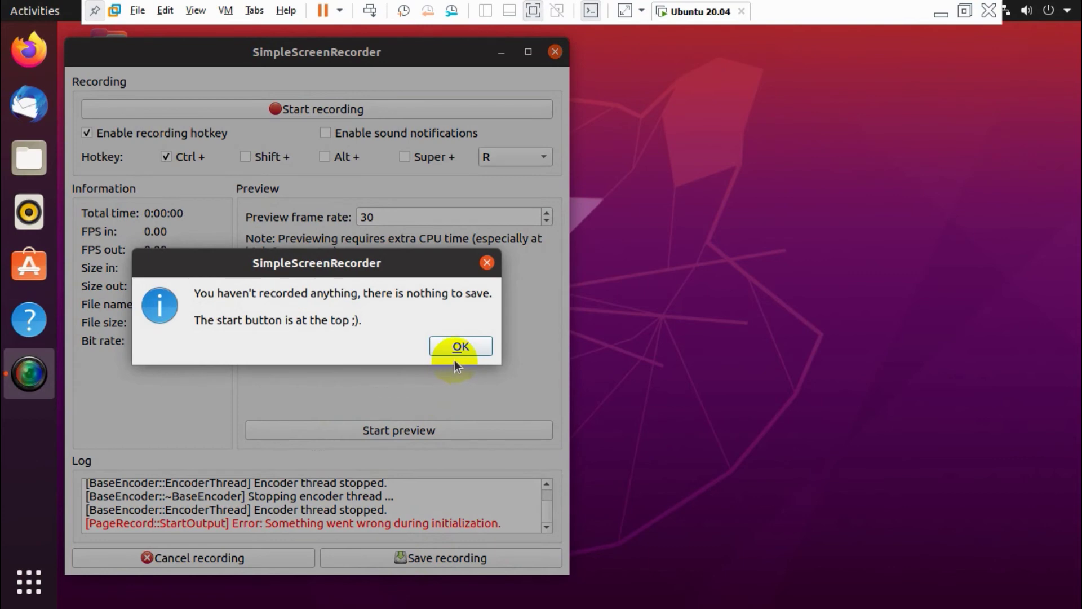
left_click(454, 358)
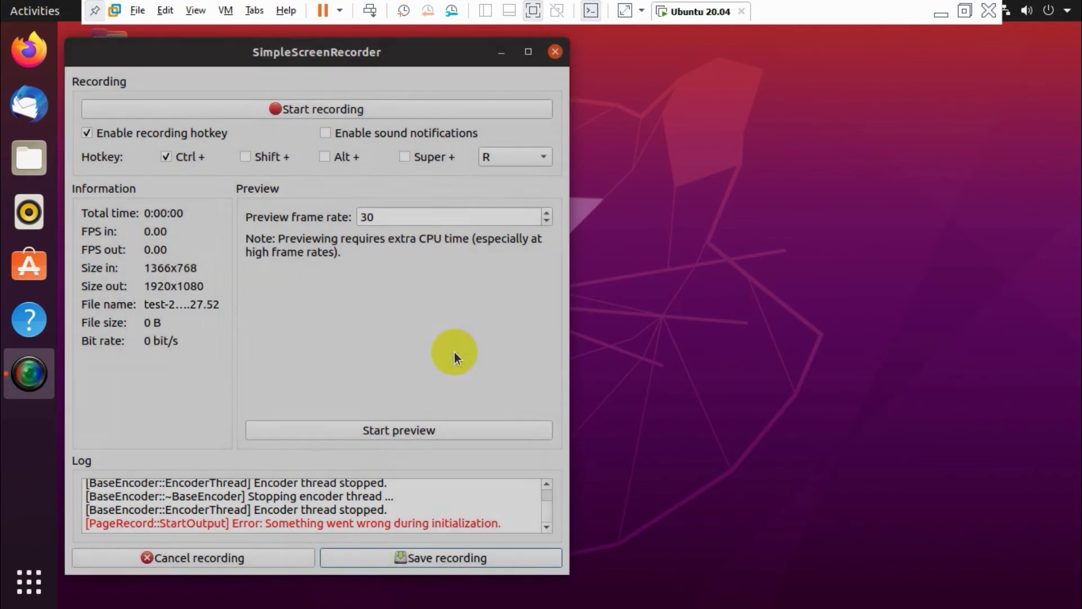
Cancel back to output settings, switch the audio codec to MP3 and return to the recording page.
left_click(180, 559)
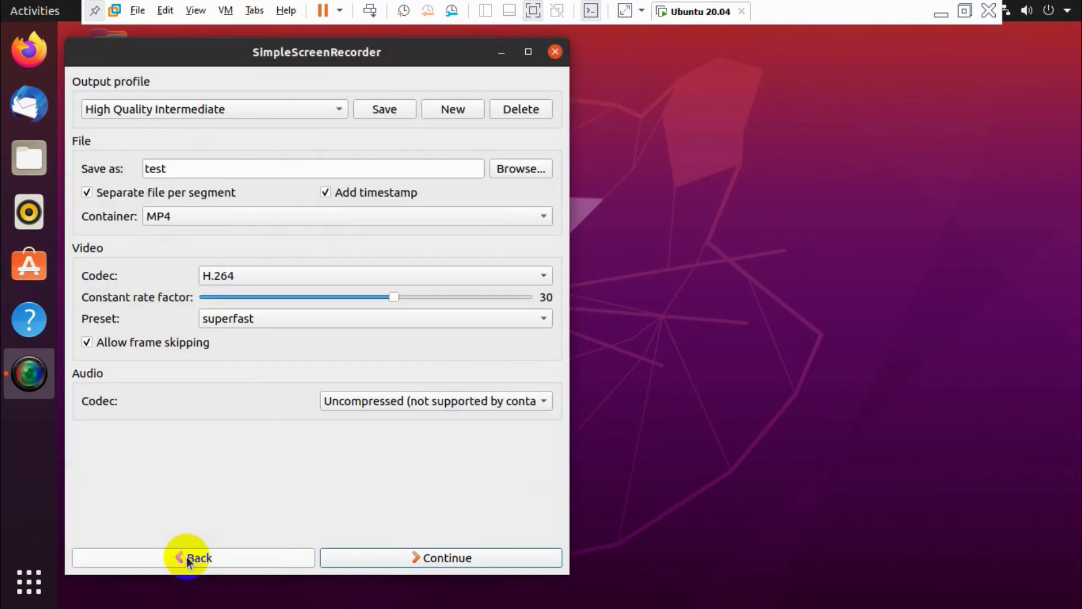
left_click(377, 400)
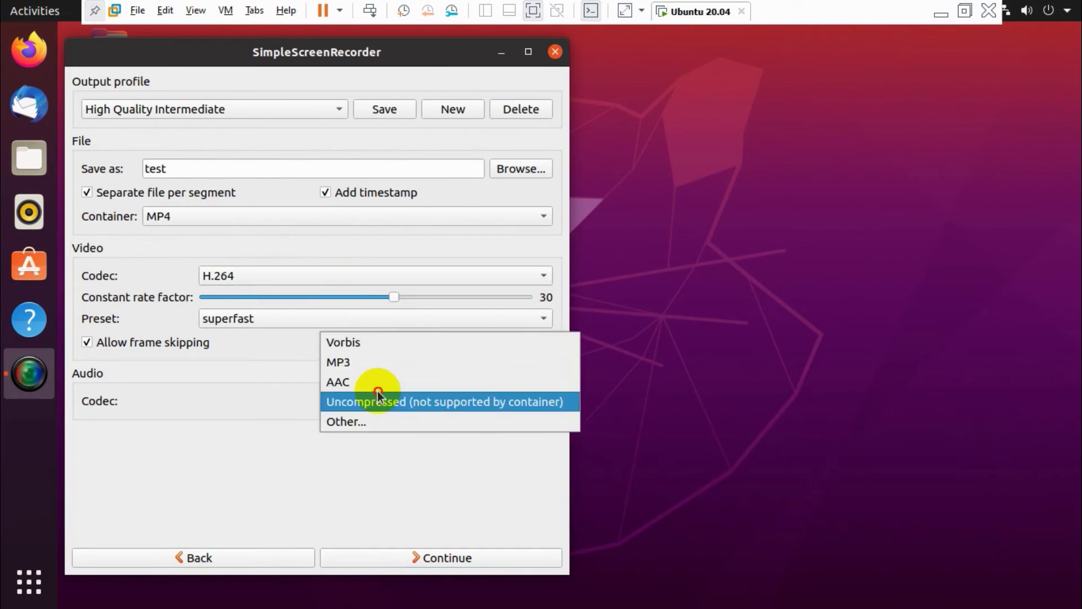
left_click(363, 363)
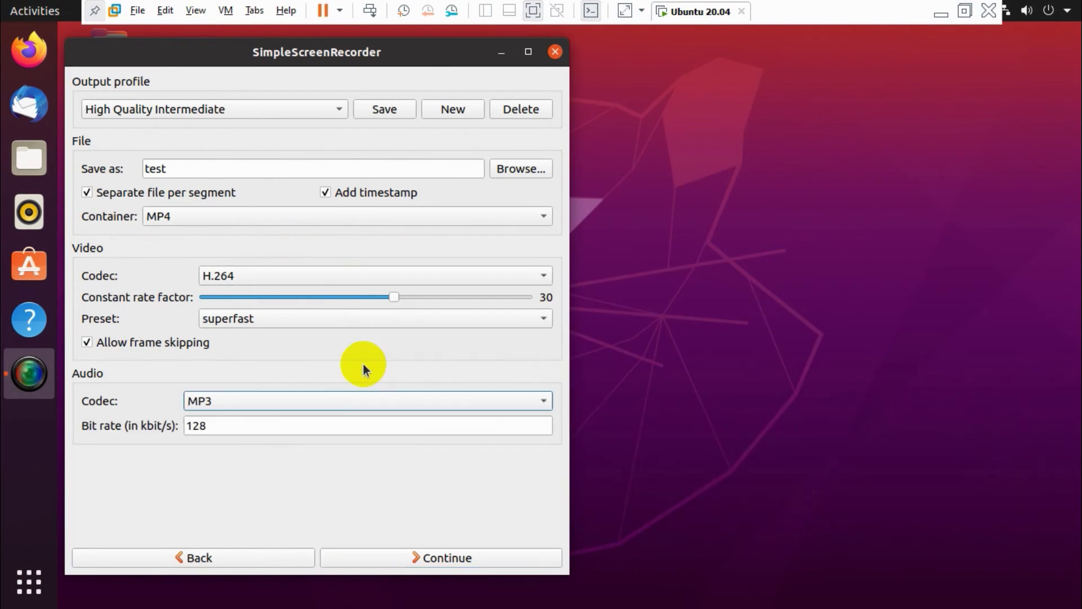
left_click(449, 561)
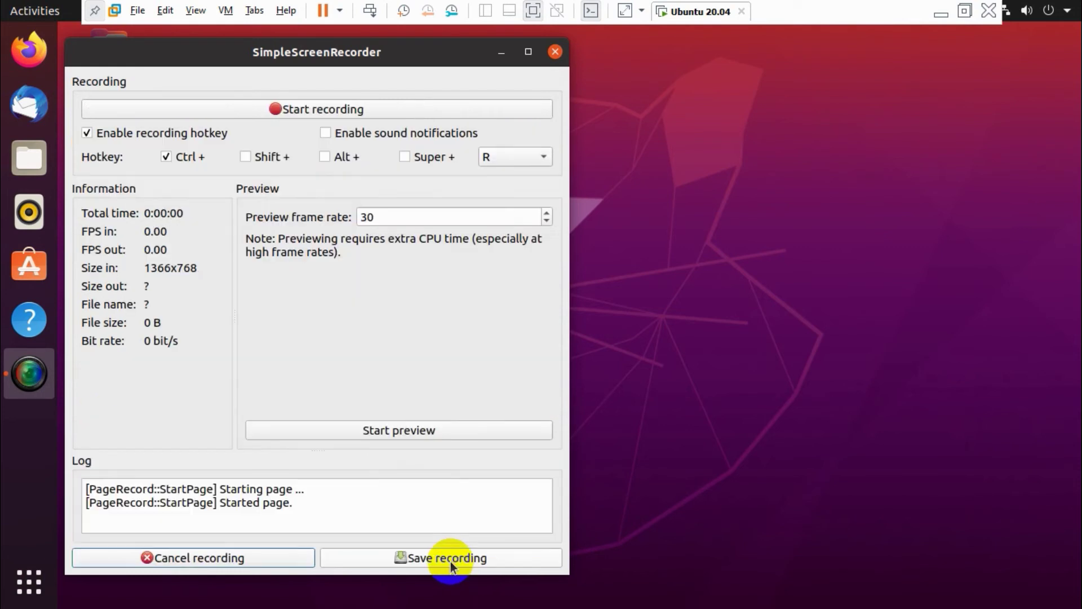
Record a few seconds of the screen and save the test recording.
left_click(419, 109)
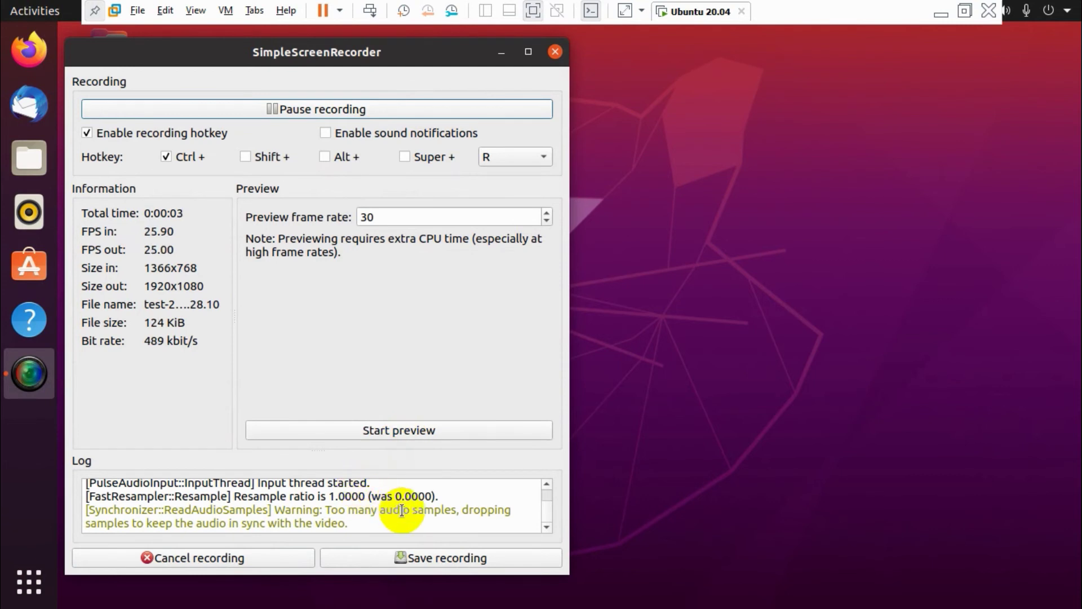
left_click(406, 559)
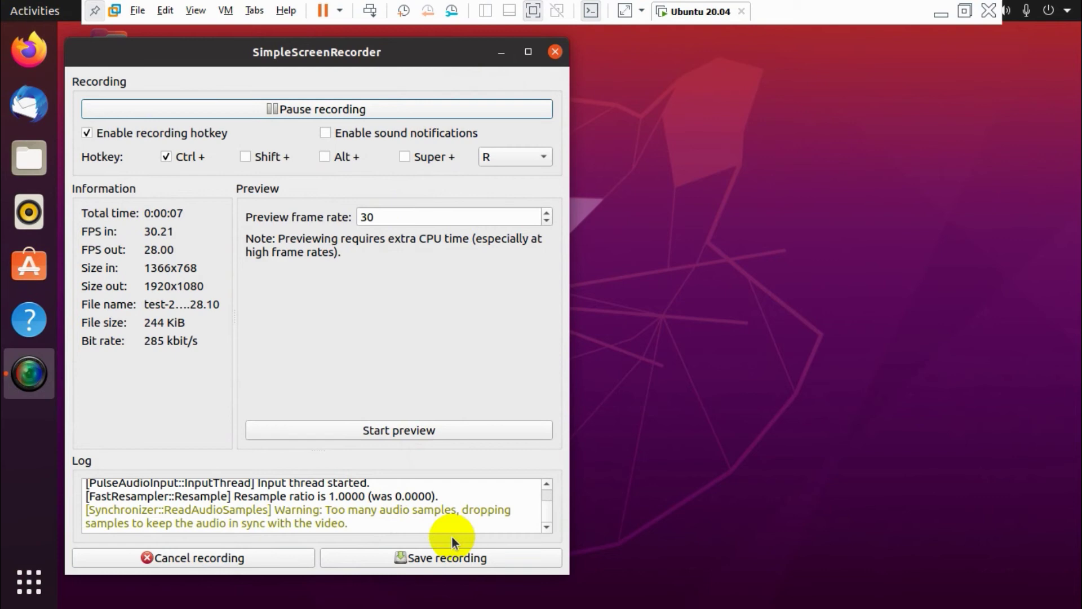
left_click(439, 558)
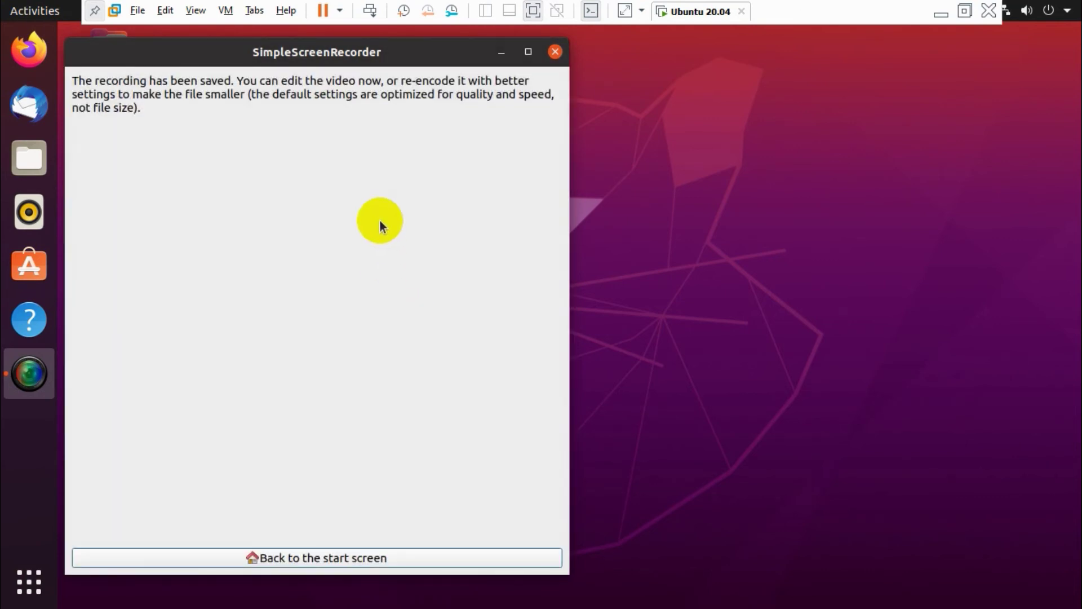
Return through the start screen to the input settings page.
left_click(344, 558)
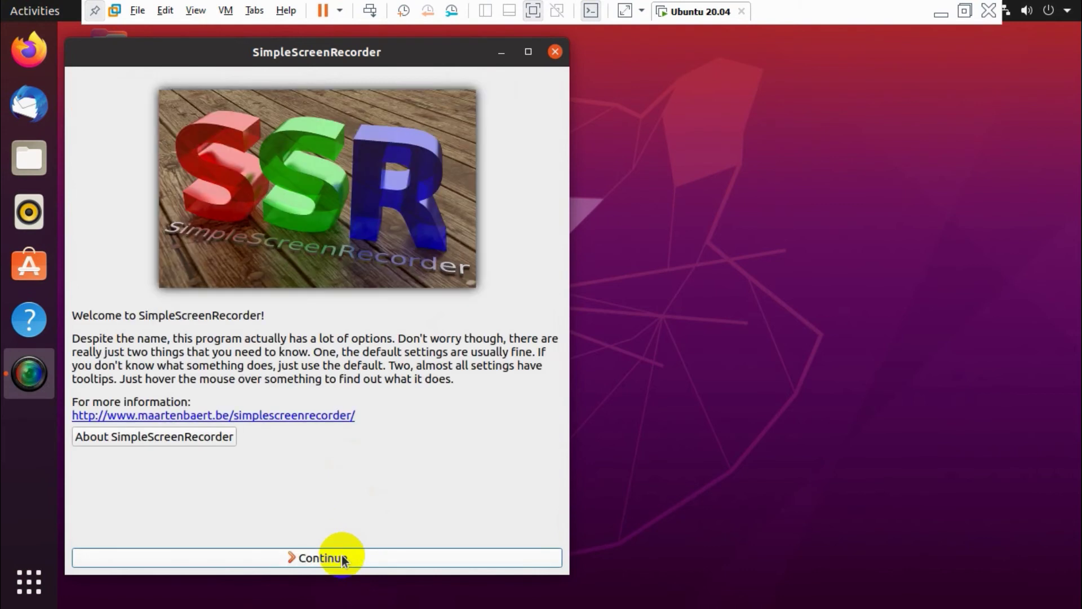
left_click(339, 557)
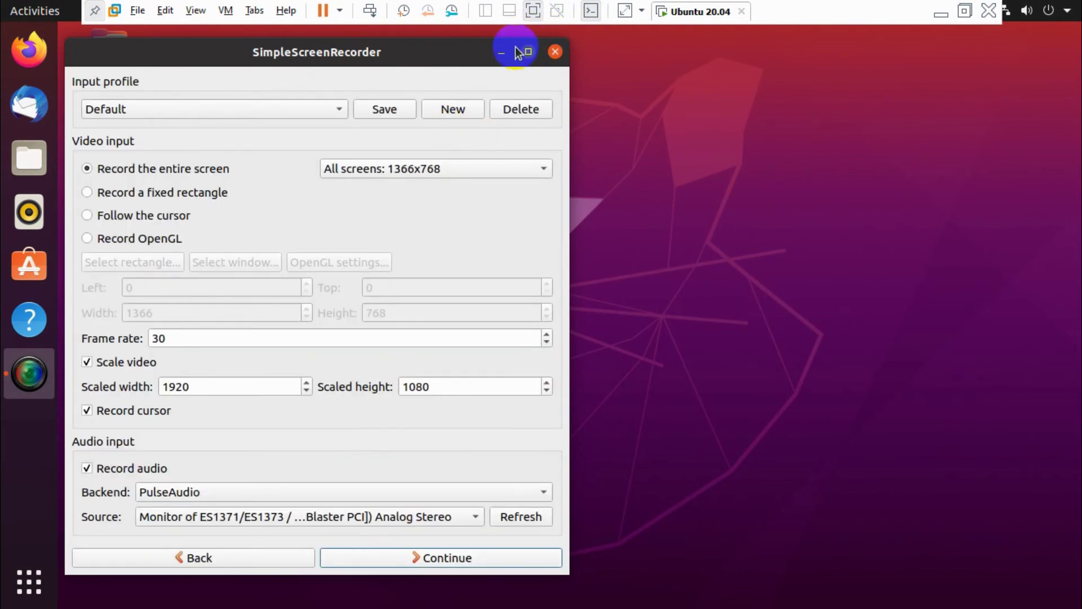
Minimize the recorder and launch Videos from the Activities search.
left_click(501, 52)
key("super")
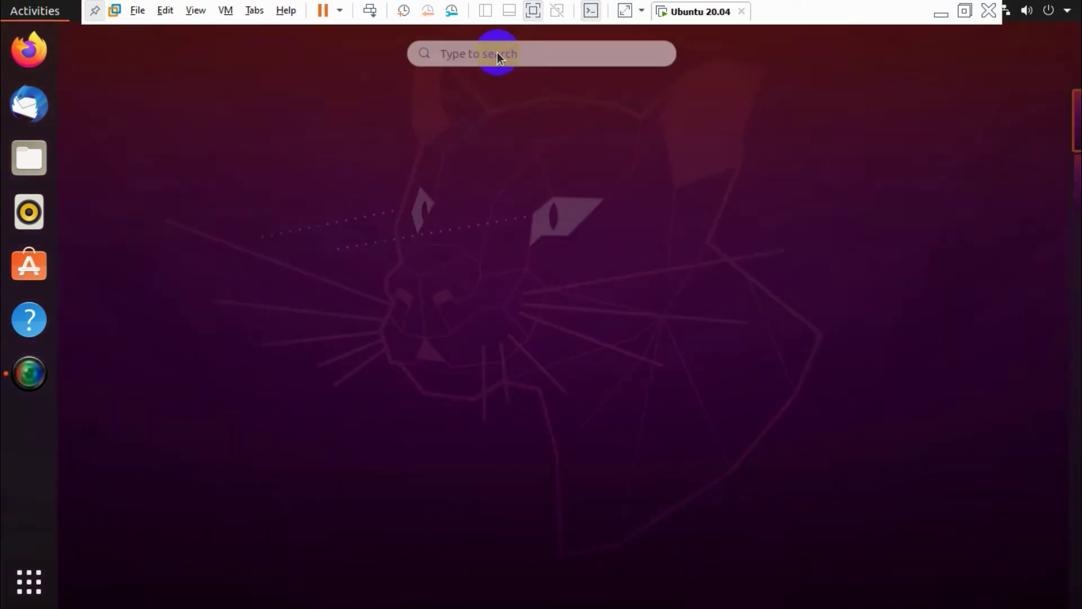
type("vide")
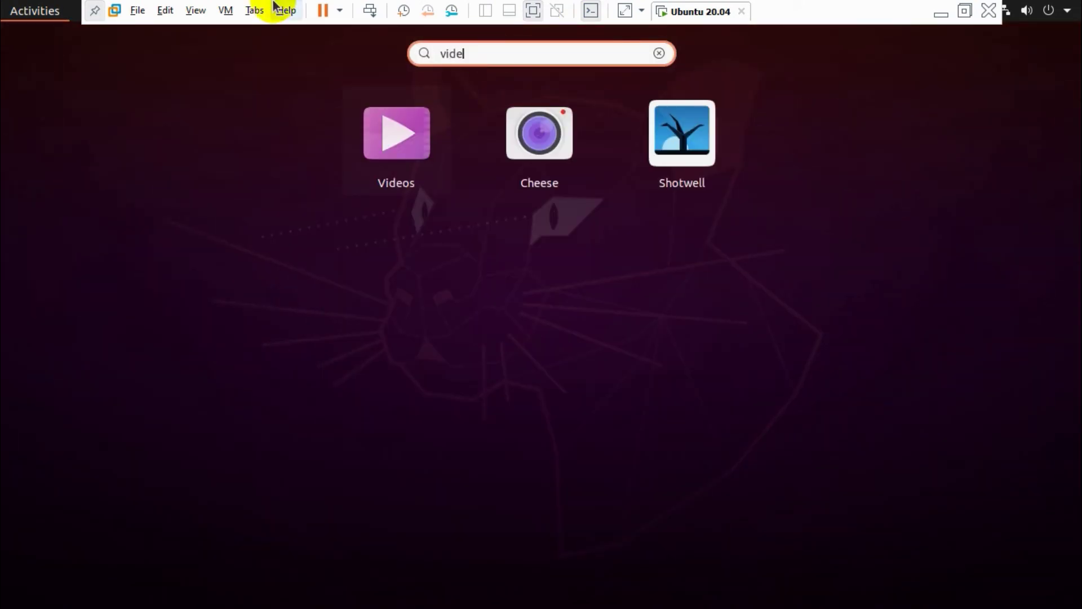
left_click(418, 140)
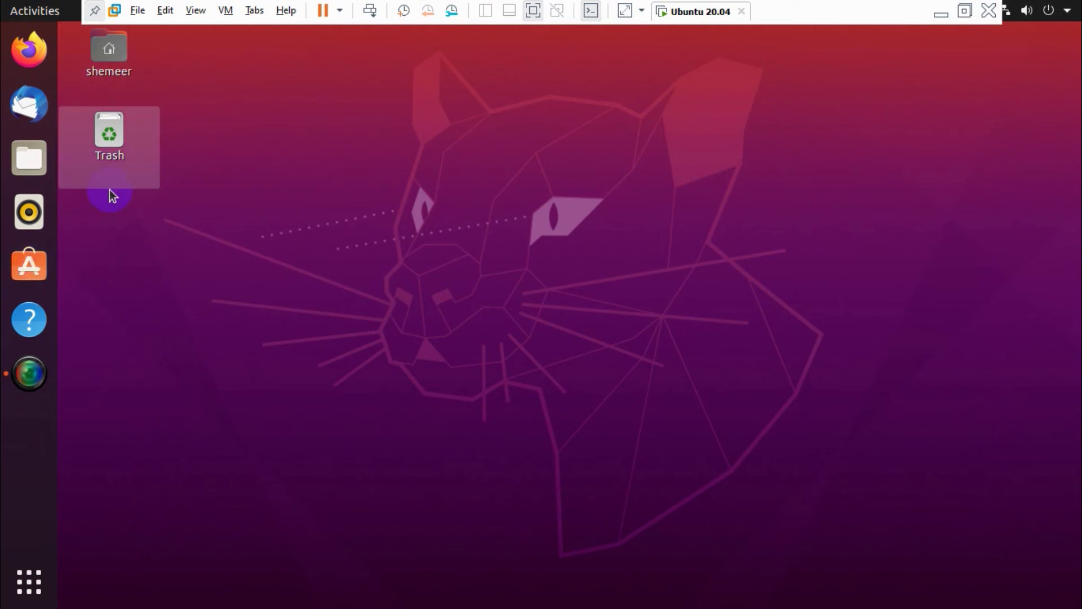
Launch the Videos app again from the Activities search to show the test-2020-09-01 clip.
key("super")
type("vid")
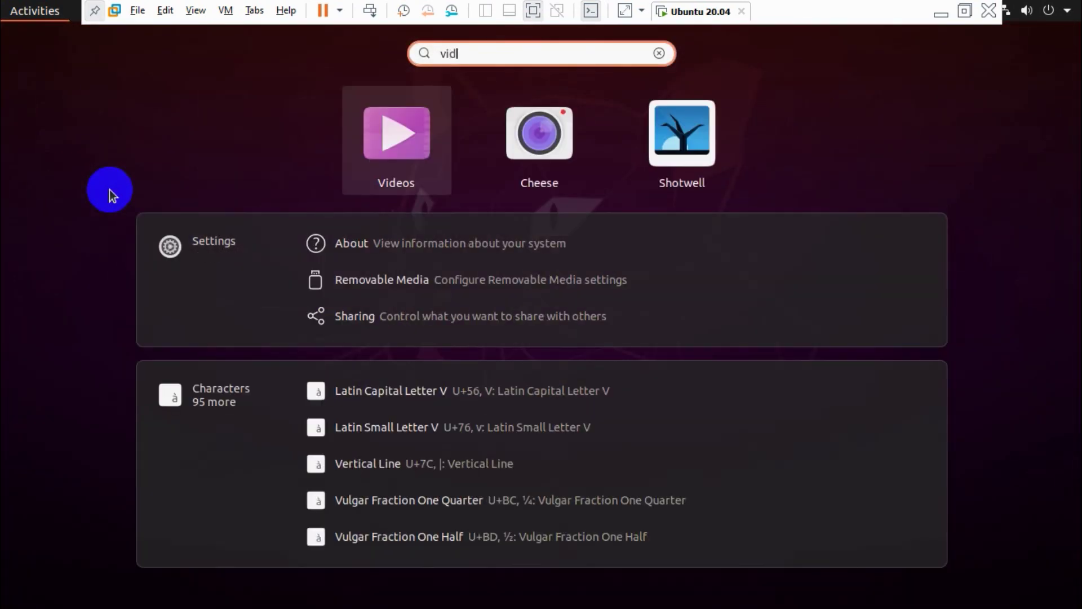
left_click(390, 136)
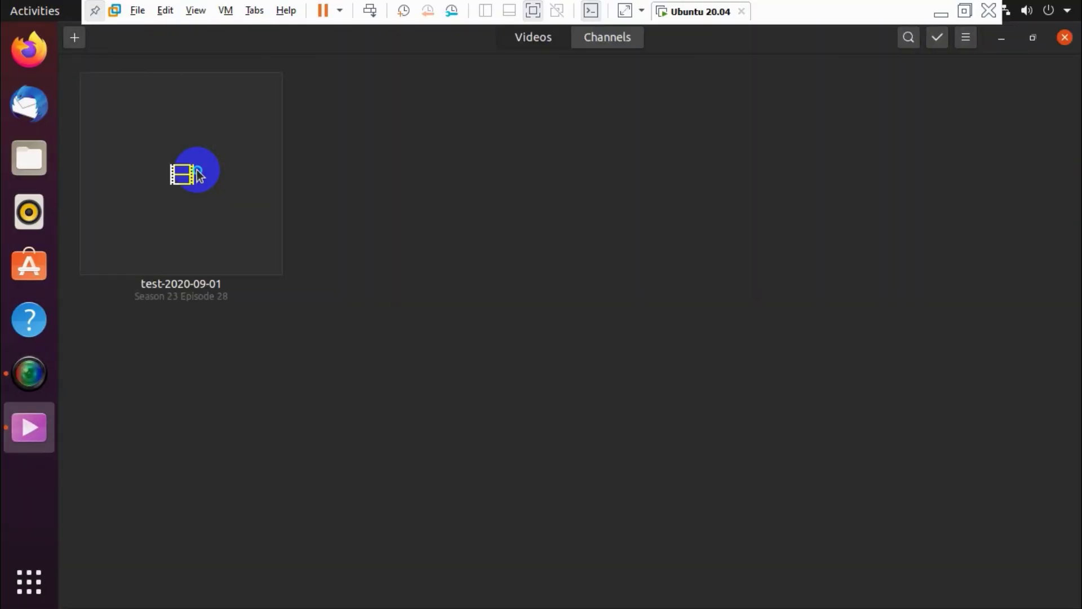
Select the test-2020-09-01 recording in the Videos app.
right_click(197, 171)
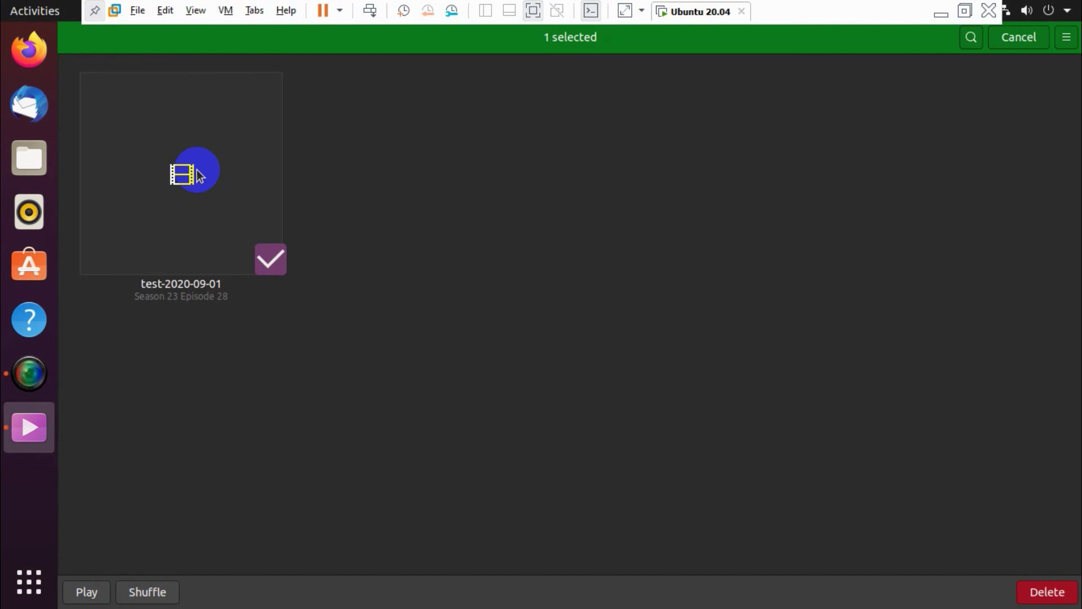
left_click(197, 171)
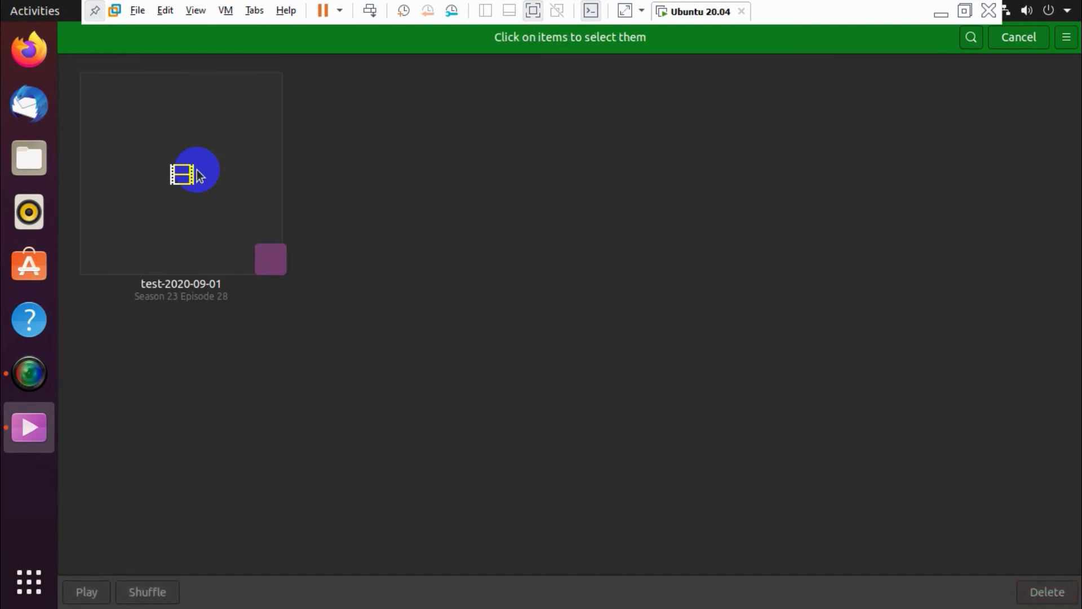
left_click(196, 172)
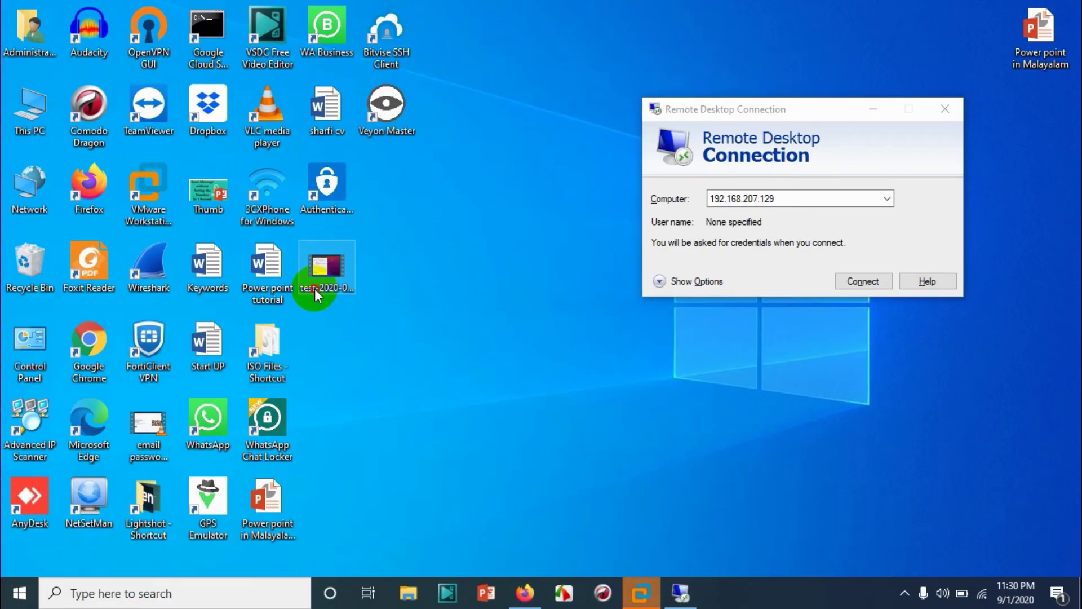
Play the test-2020-09-01_23.28.10 clip in the Windows video player.
double_click(314, 288)
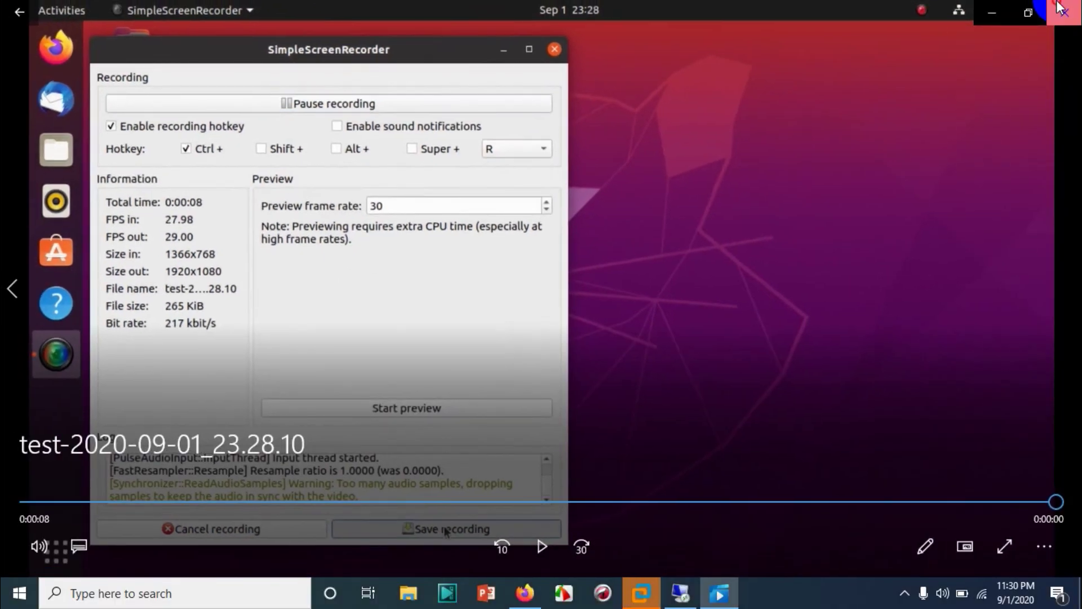
Close the Movies & TV player and the Remote Desktop Connection window.
left_click(1060, 8)
left_click(950, 112)
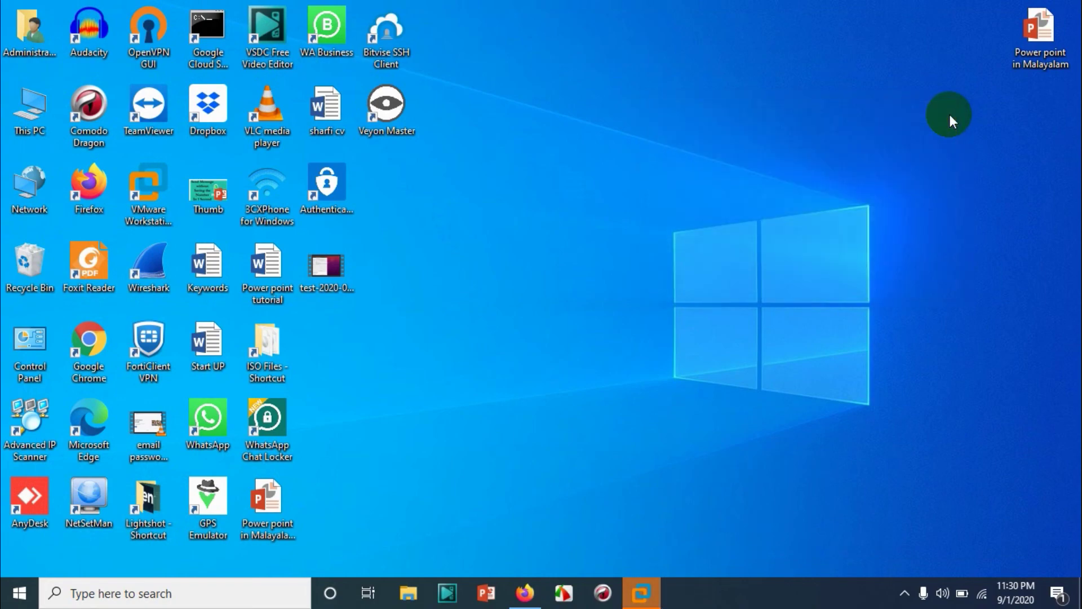